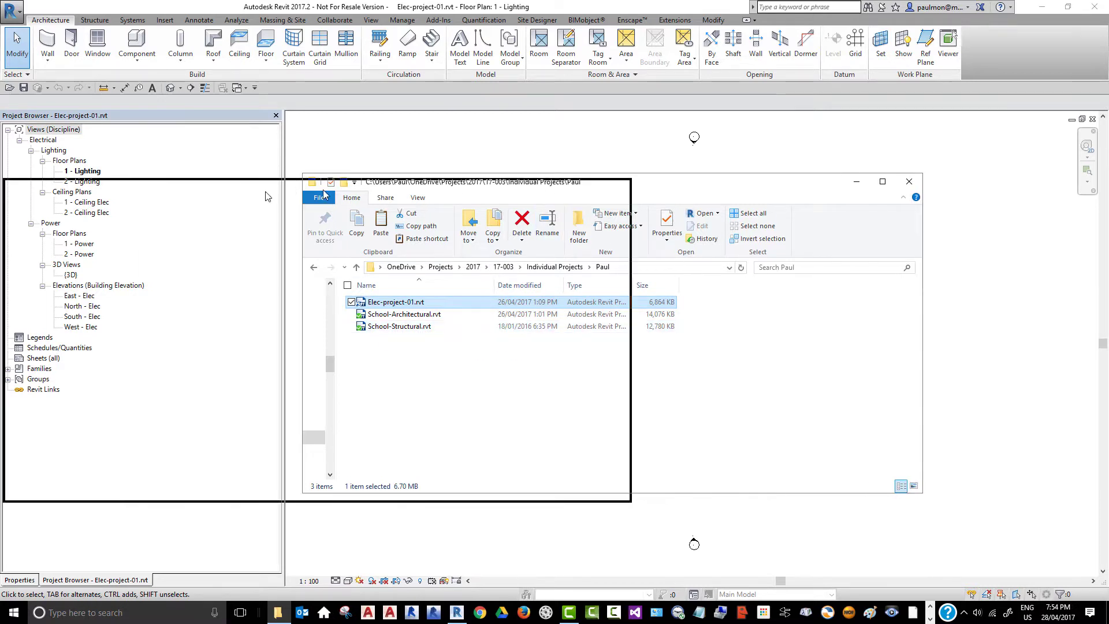
Return to Revit, start Insert > Link Revit, and browse to the OneDrive location
key("super+Down")
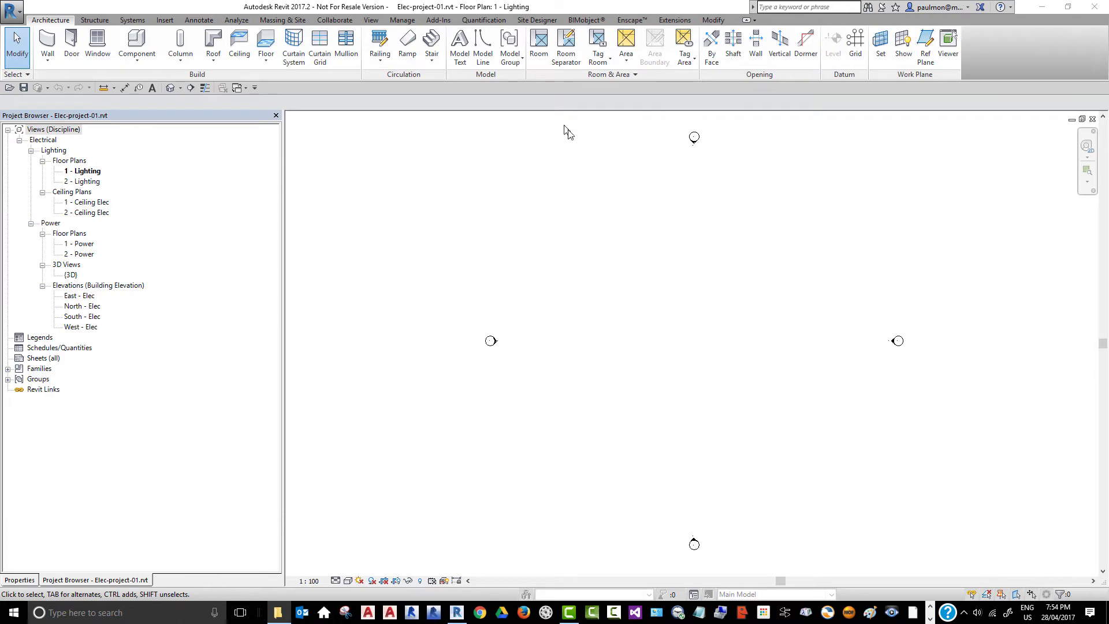
left_click(165, 21)
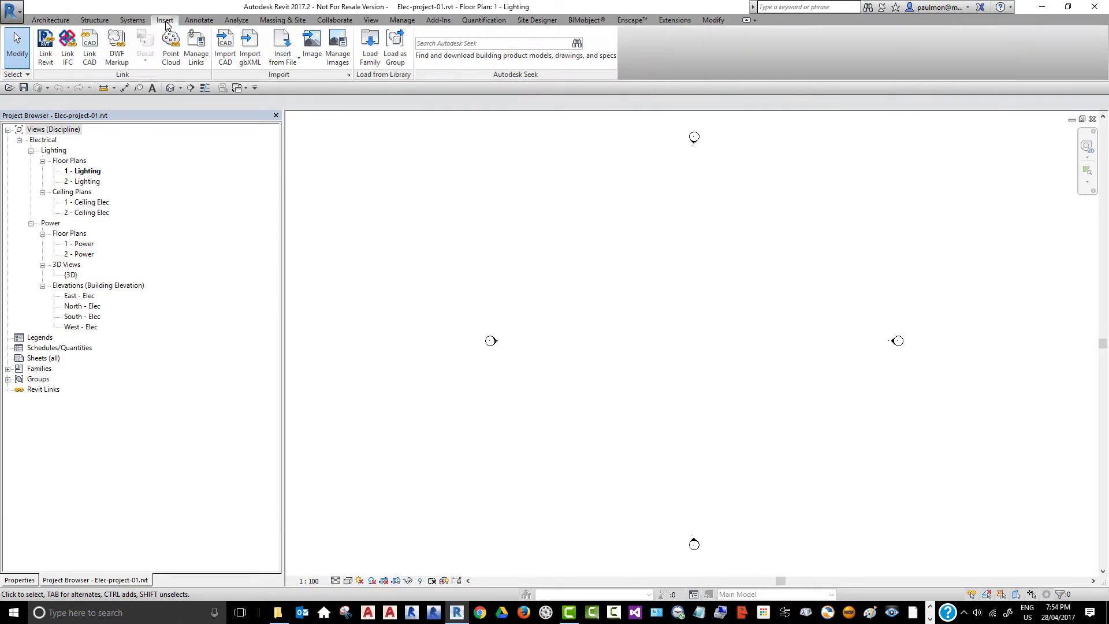
left_click(46, 65)
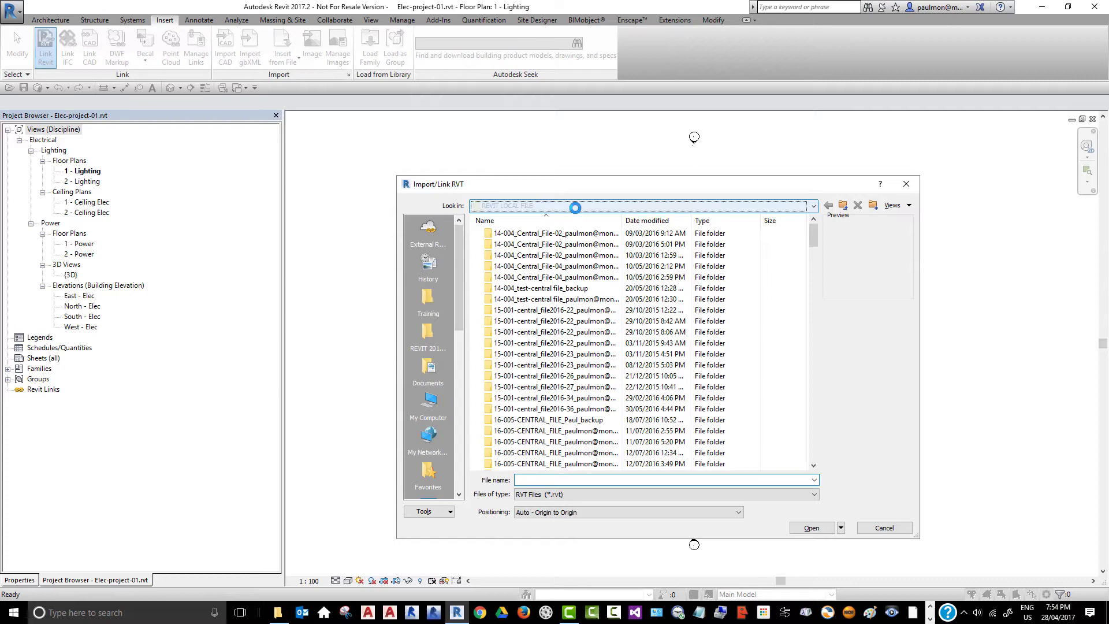
left_click(575, 206)
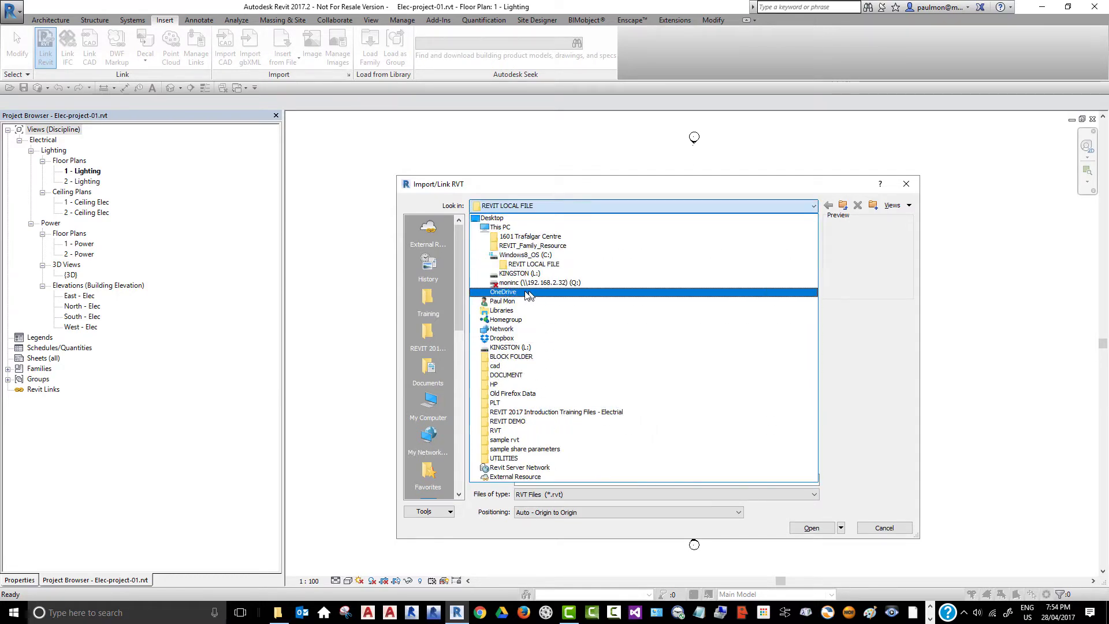
left_click(519, 292)
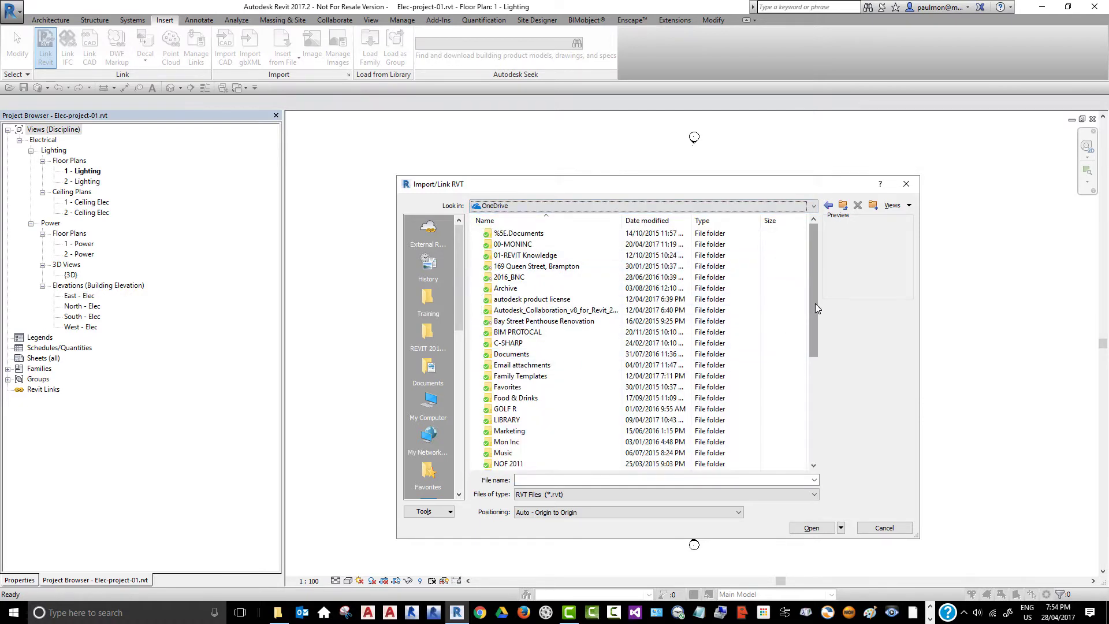
Link School-Architectural.rvt from Projects > 2017 > 17-003 > Individual Projects > personal folder
scroll(815, 303, "down", 3)
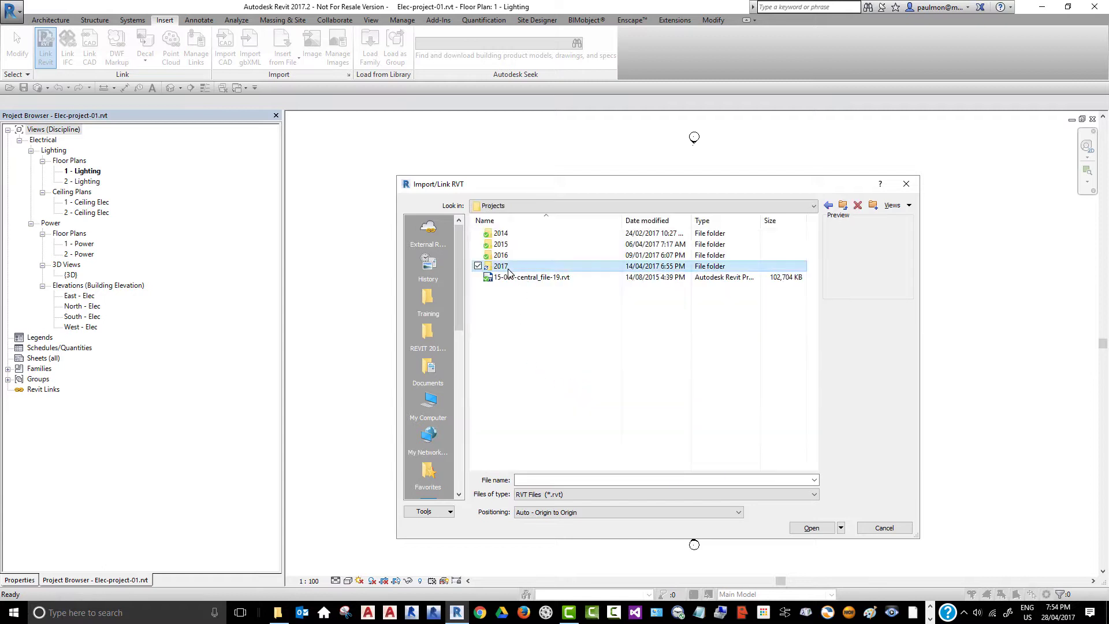
double_click(520, 255)
double_click(505, 256)
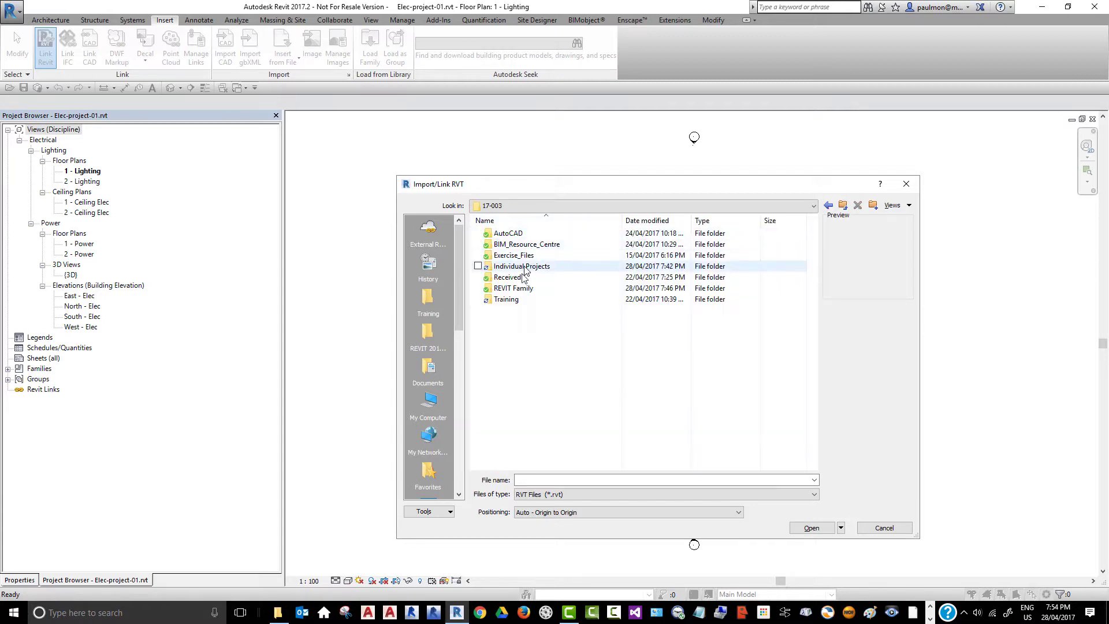
double_click(536, 267)
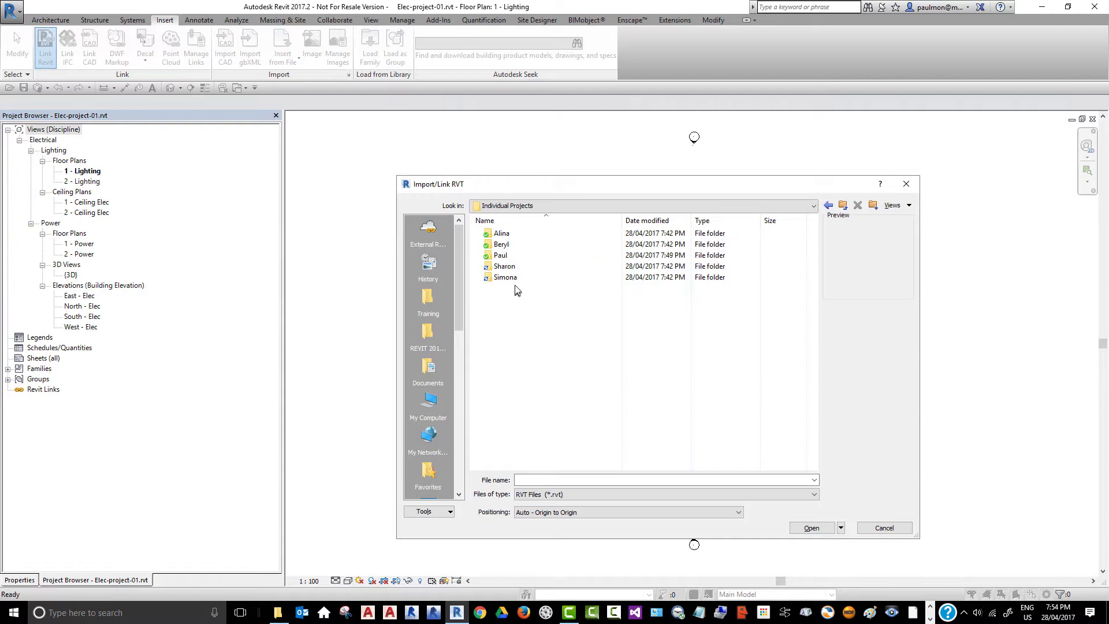
left_click(507, 256)
double_click(508, 256)
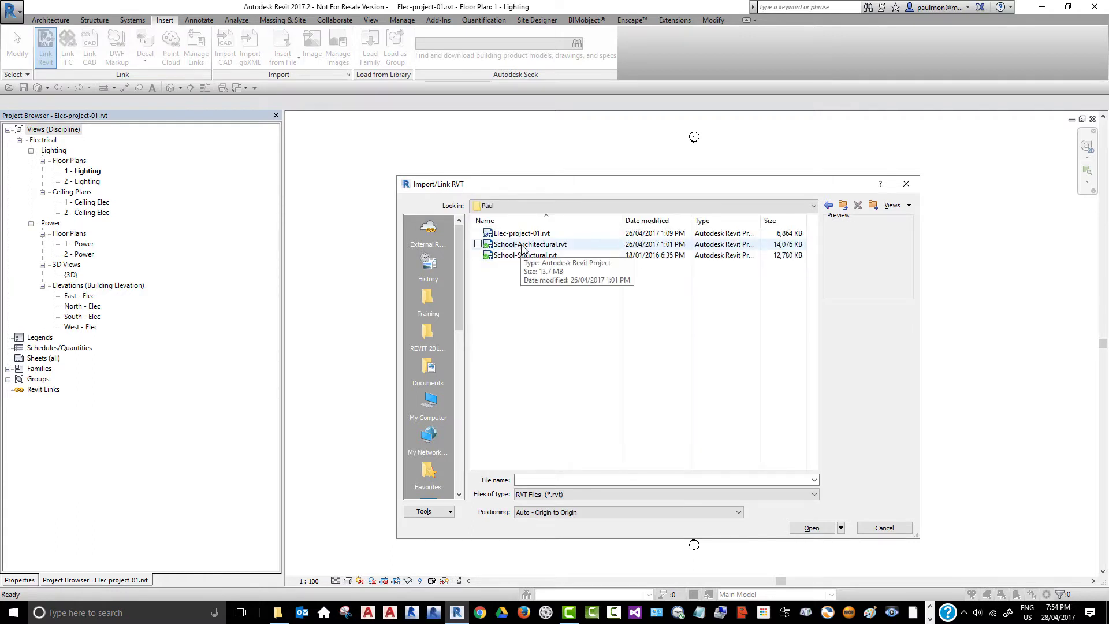
left_click(586, 247)
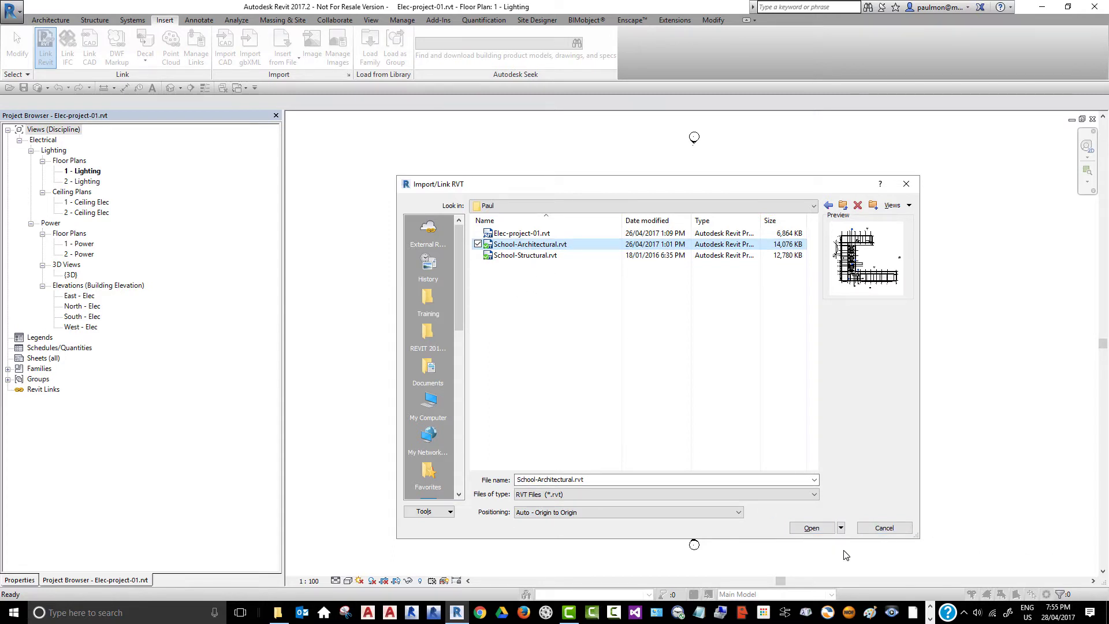
left_click(812, 529)
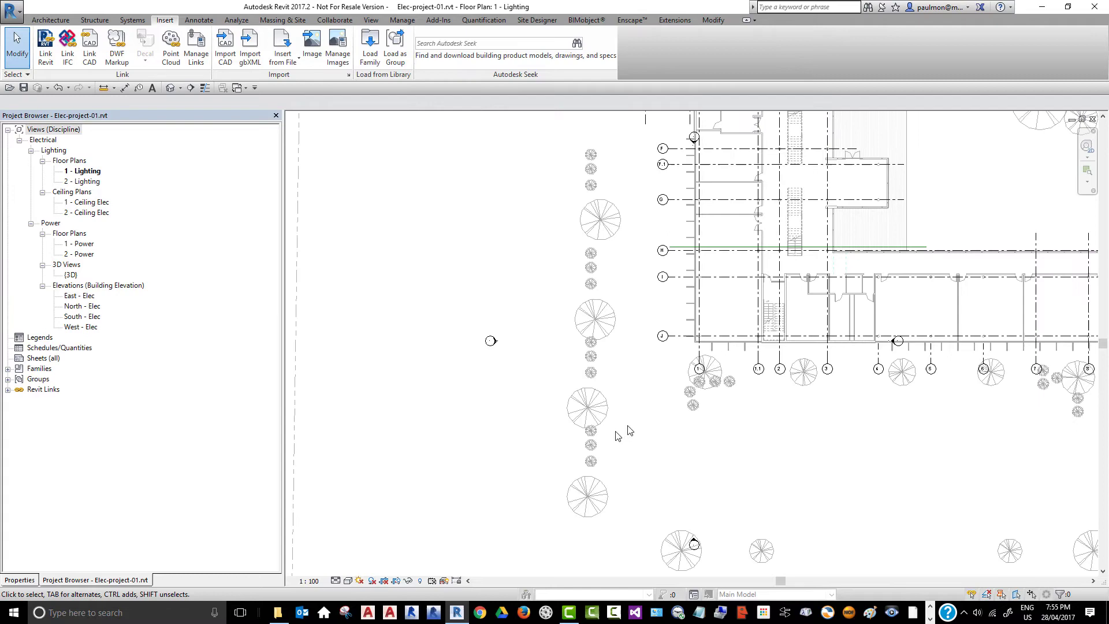
Zoom out until the full L-shaped school, its grids and the site boundary show
scroll(474, 382, "down", 5)
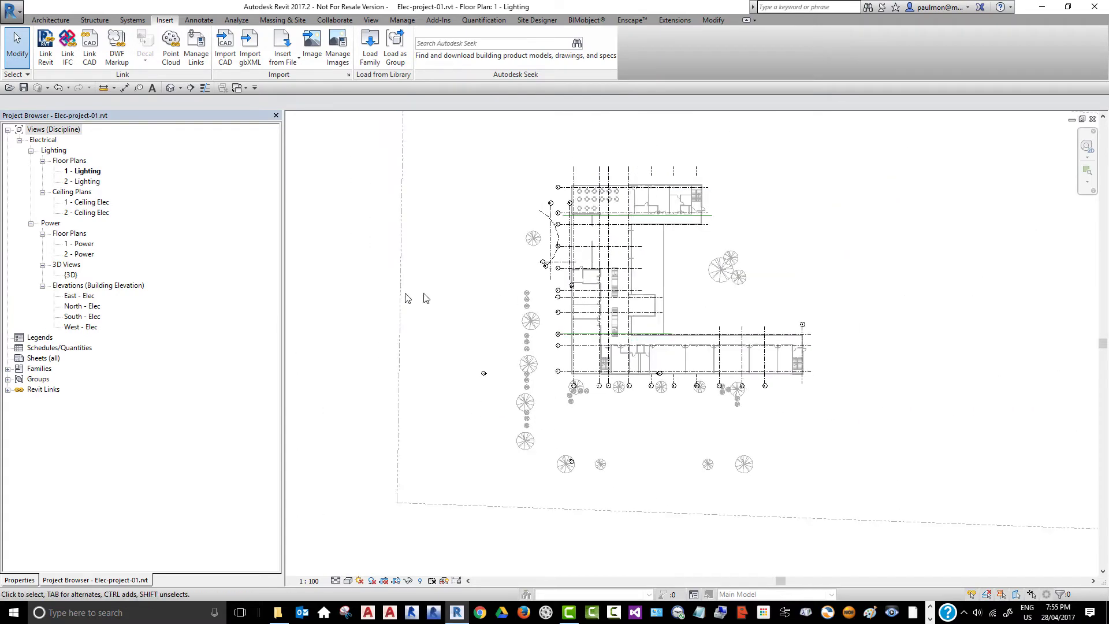
scroll(427, 310, "down", 1)
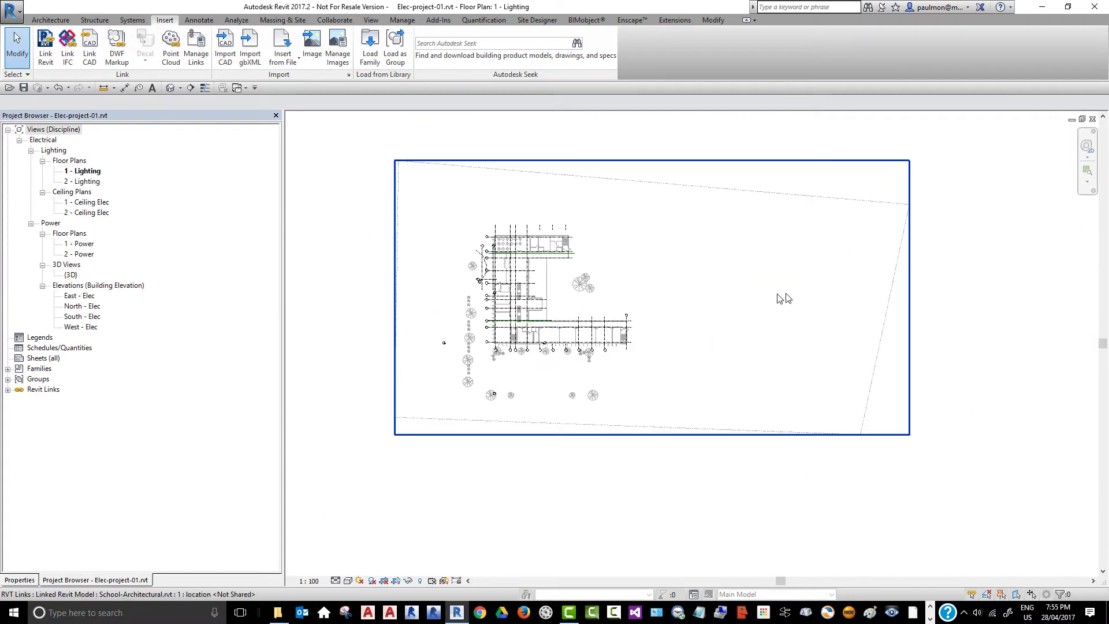
Pin the School-Architectural.rvt link, confirm it won't drag, then deselect it
left_click(523, 310)
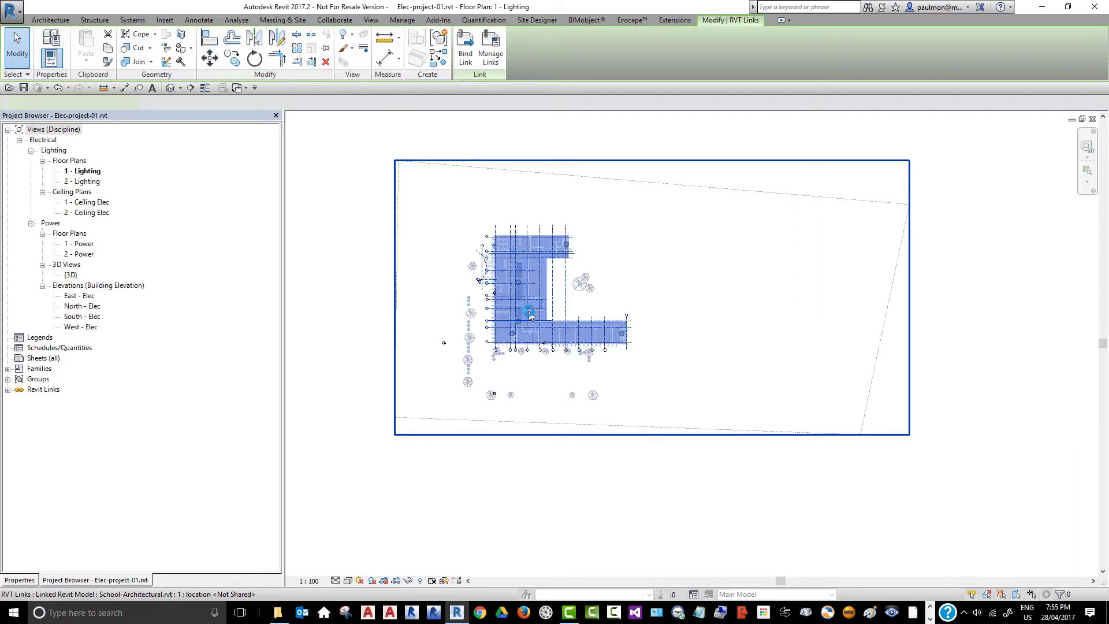
left_click(326, 50)
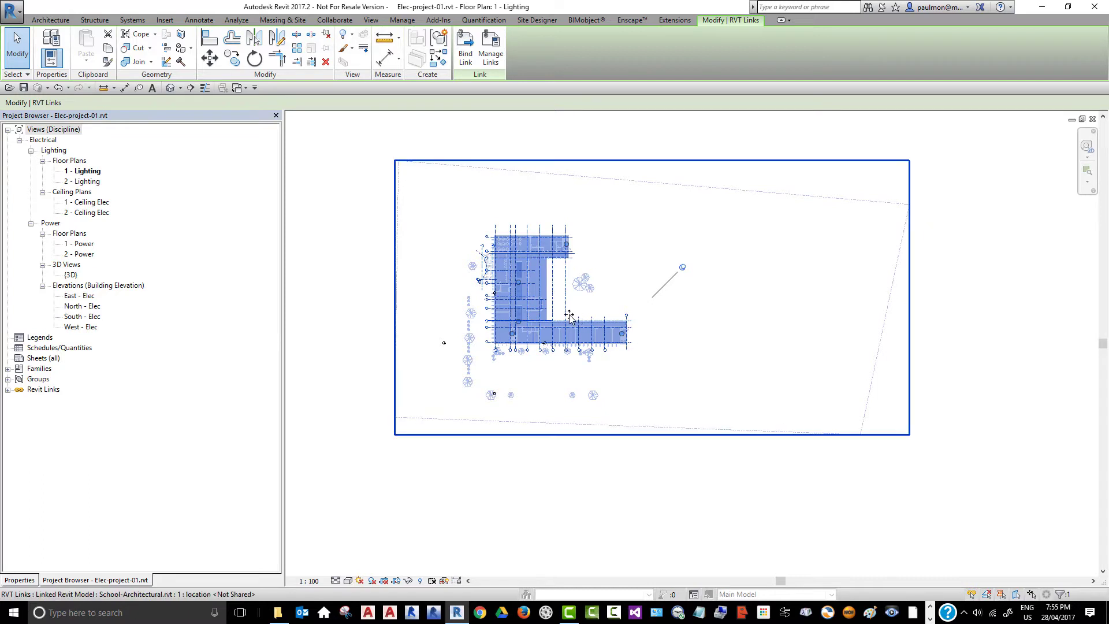
mouse_move(569, 314)
left_mouse_down()
mouse_move(563, 330)
mouse_move(571, 317)
left_mouse_up()
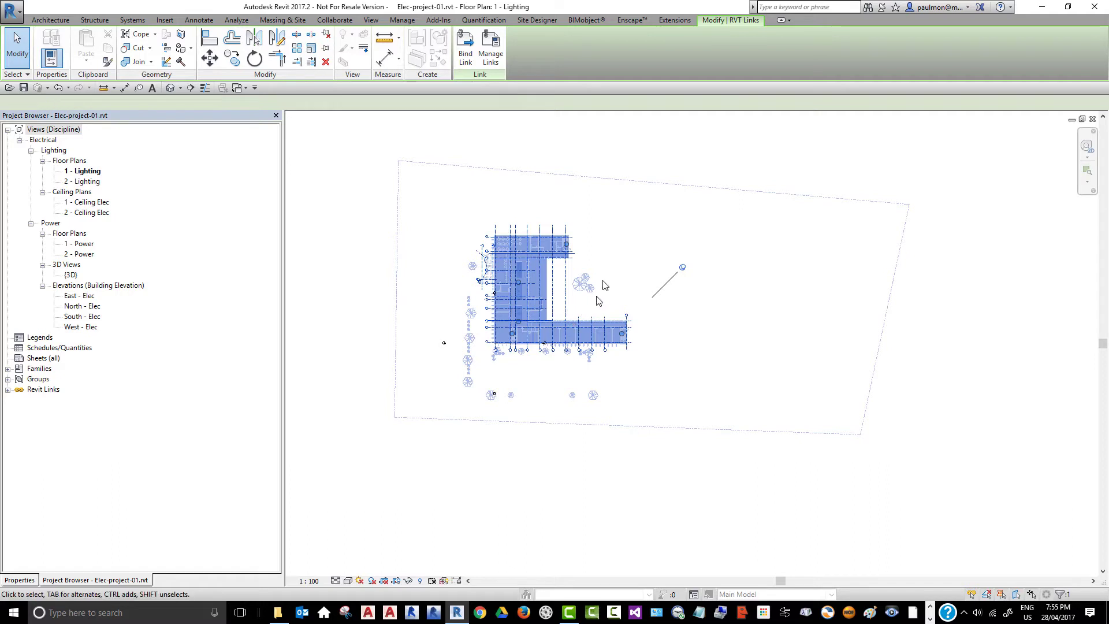
left_click(590, 478)
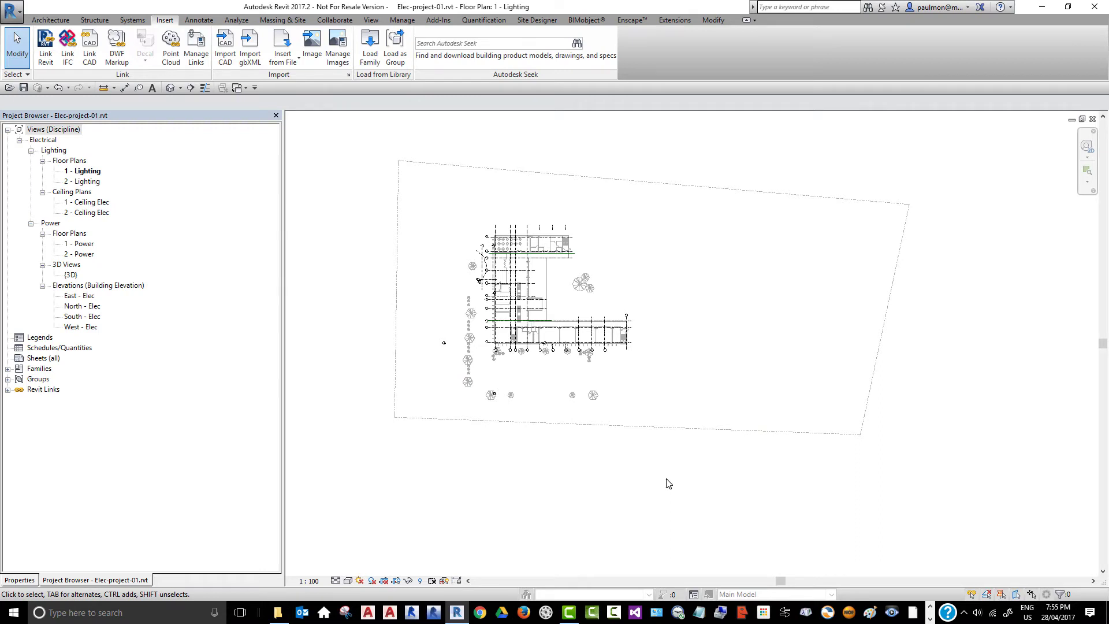
Link School-Structural.rvt from the same personal project folder
left_click(45, 57)
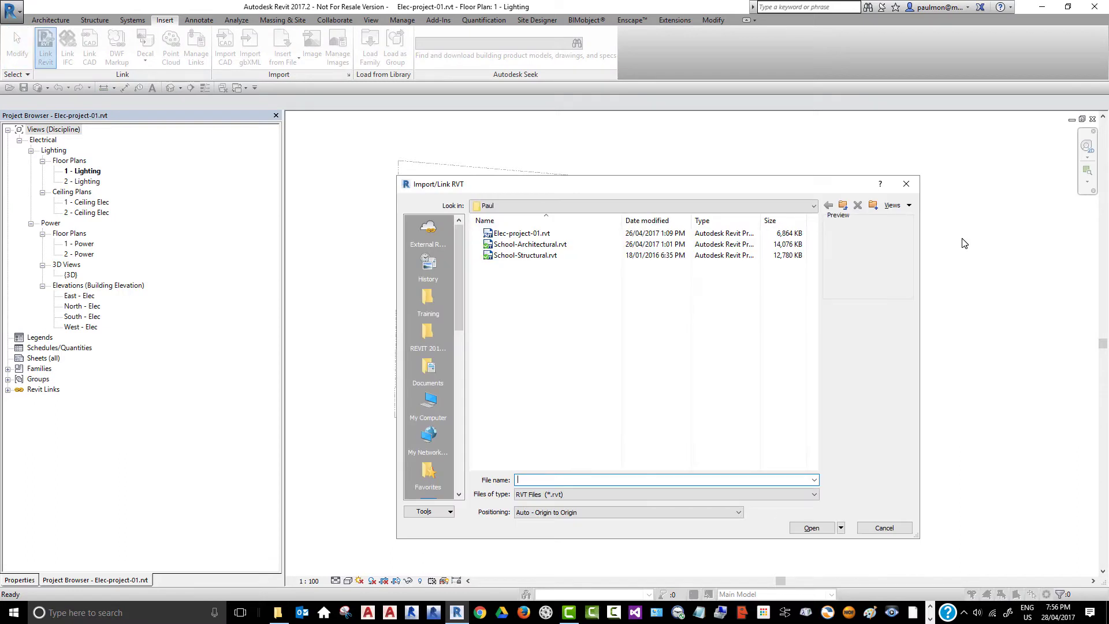
left_click(521, 258)
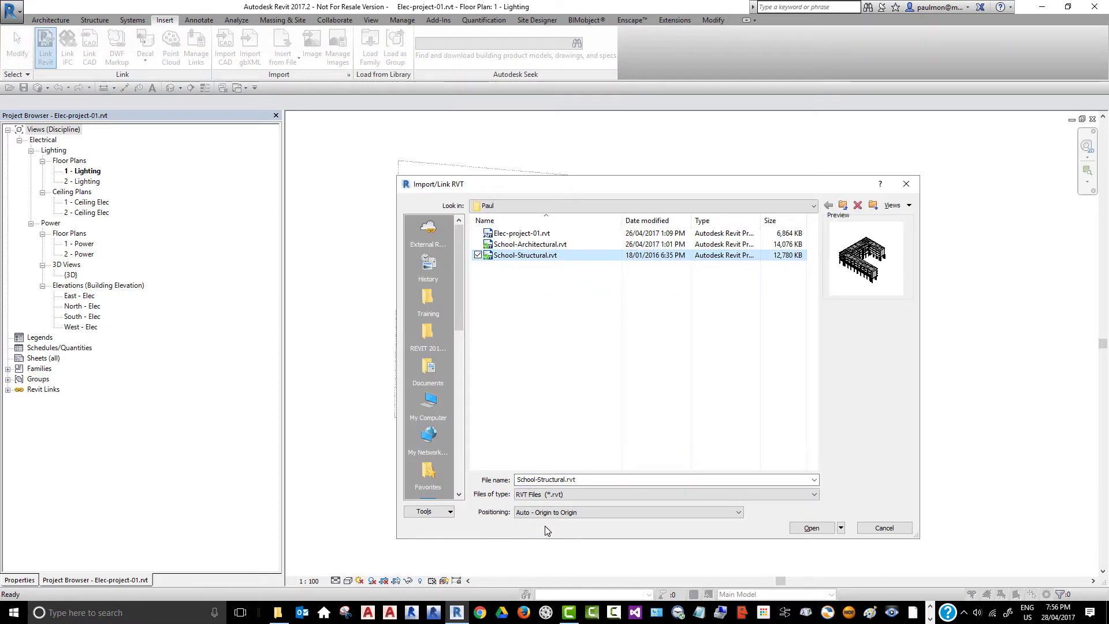
left_click(812, 529)
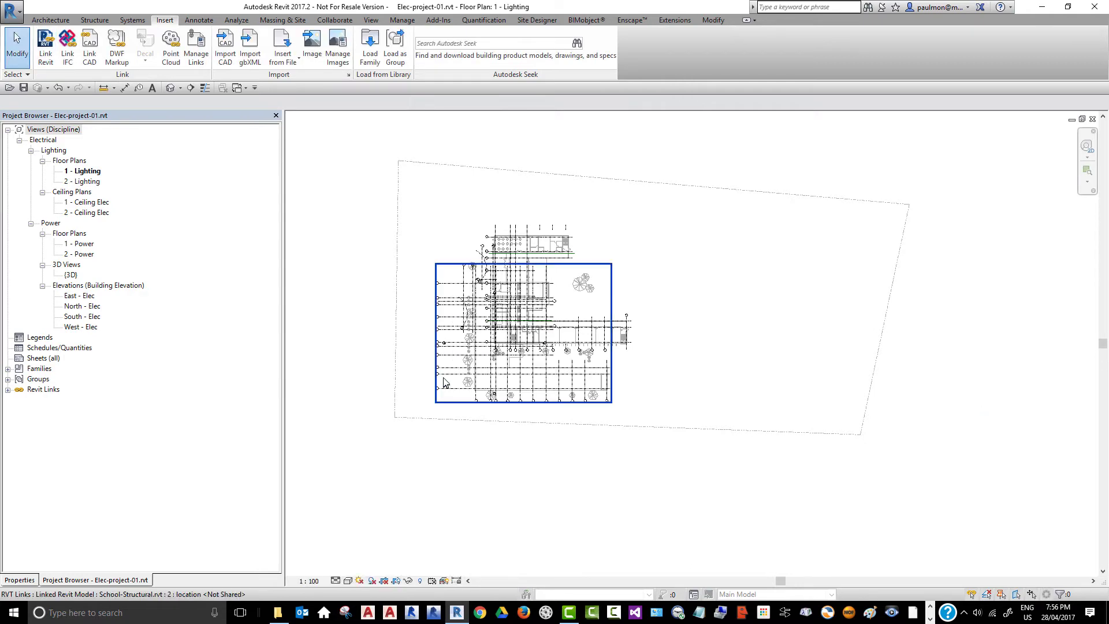
Zoom to inspect the structural link's offset grids over the architectural model, then open Modify
scroll(456, 296, "up", 1)
scroll(456, 297, "up", 2)
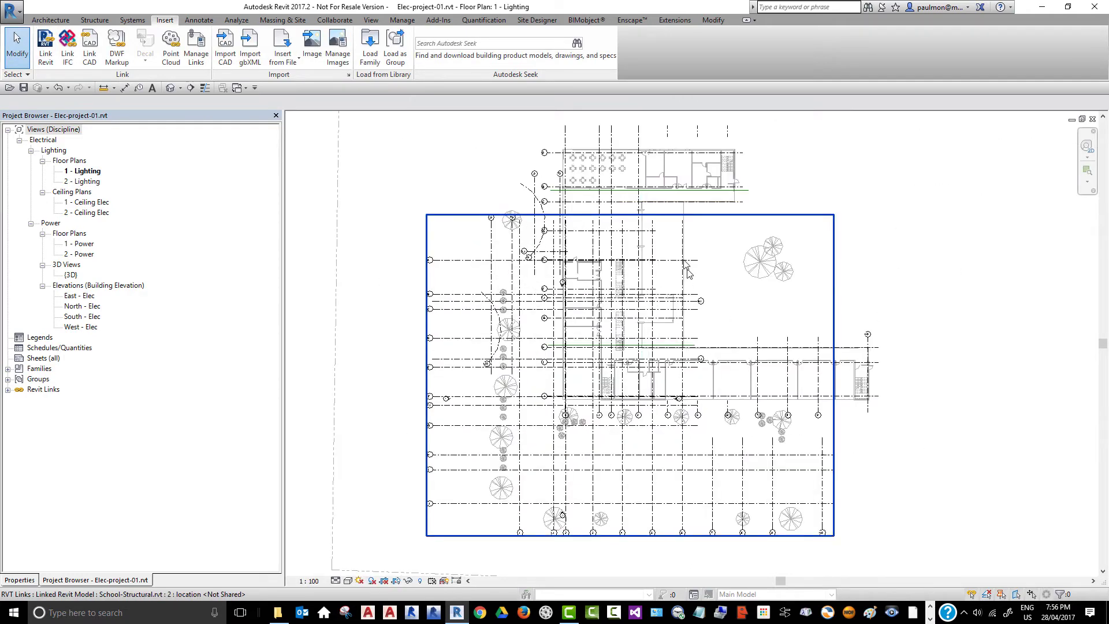
scroll(503, 248, "up", 1)
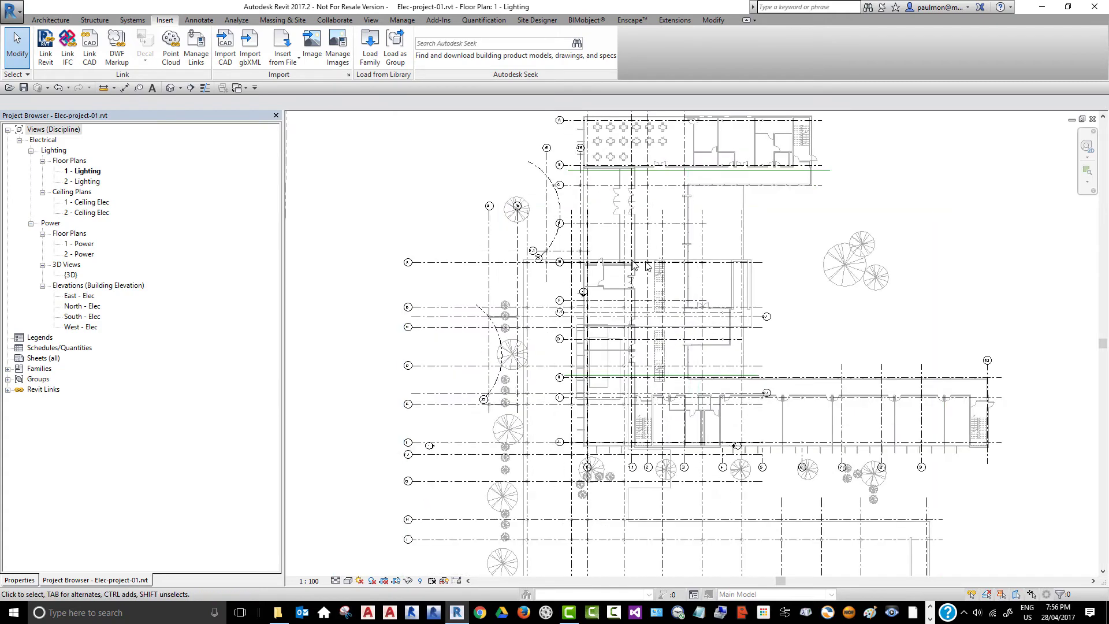
scroll(457, 271, "down", 1)
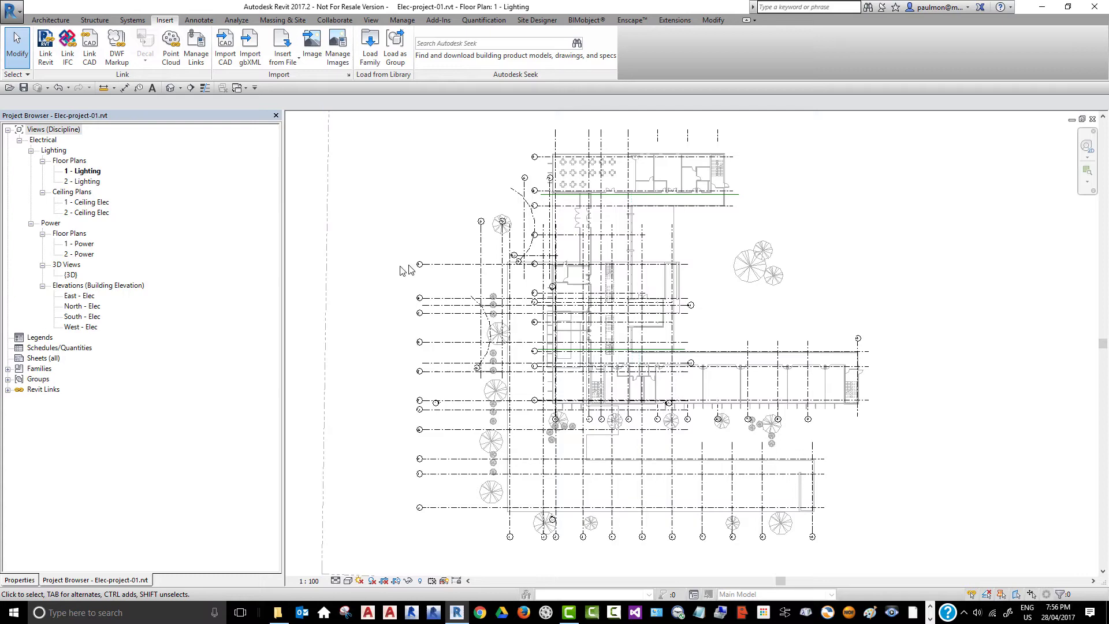
scroll(360, 342, "down", 1)
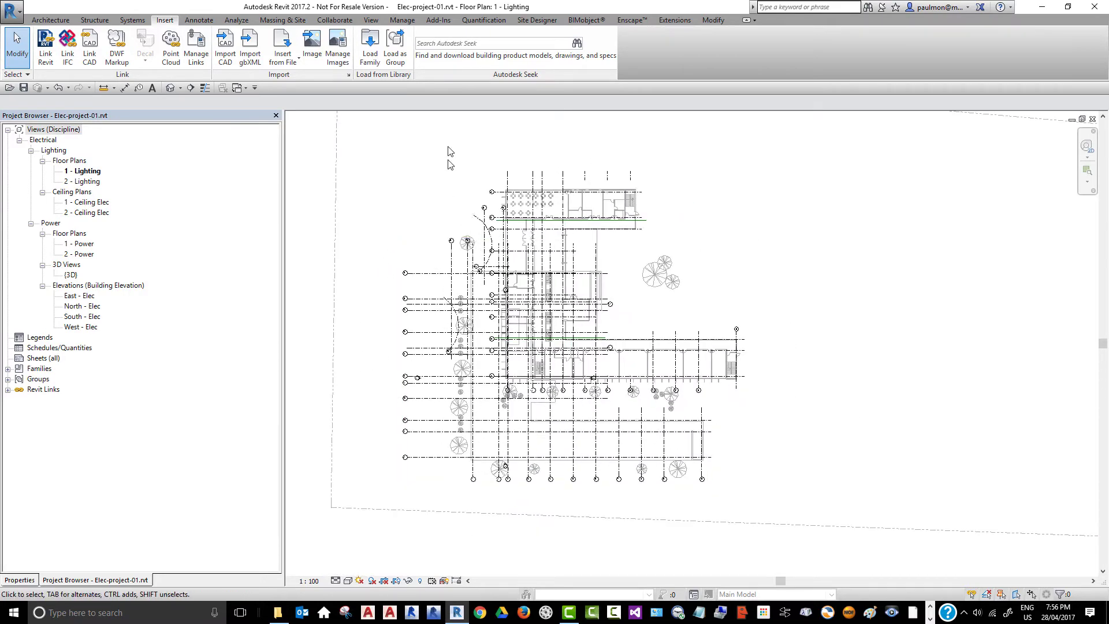
scroll(460, 211, "up", 1)
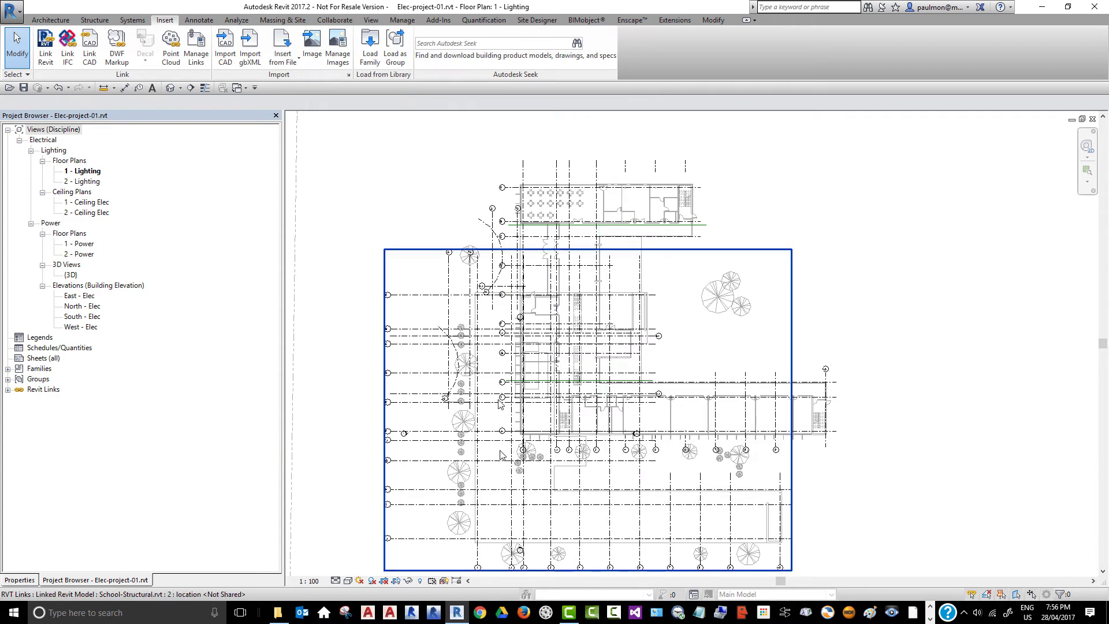
scroll(529, 173, "down", 1)
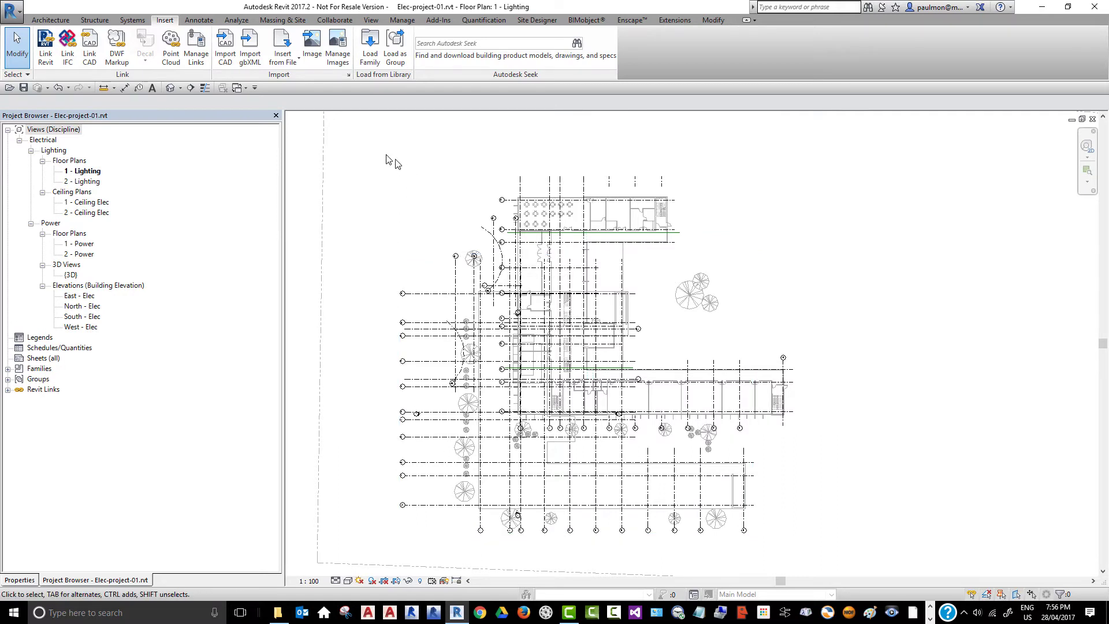
left_click(714, 21)
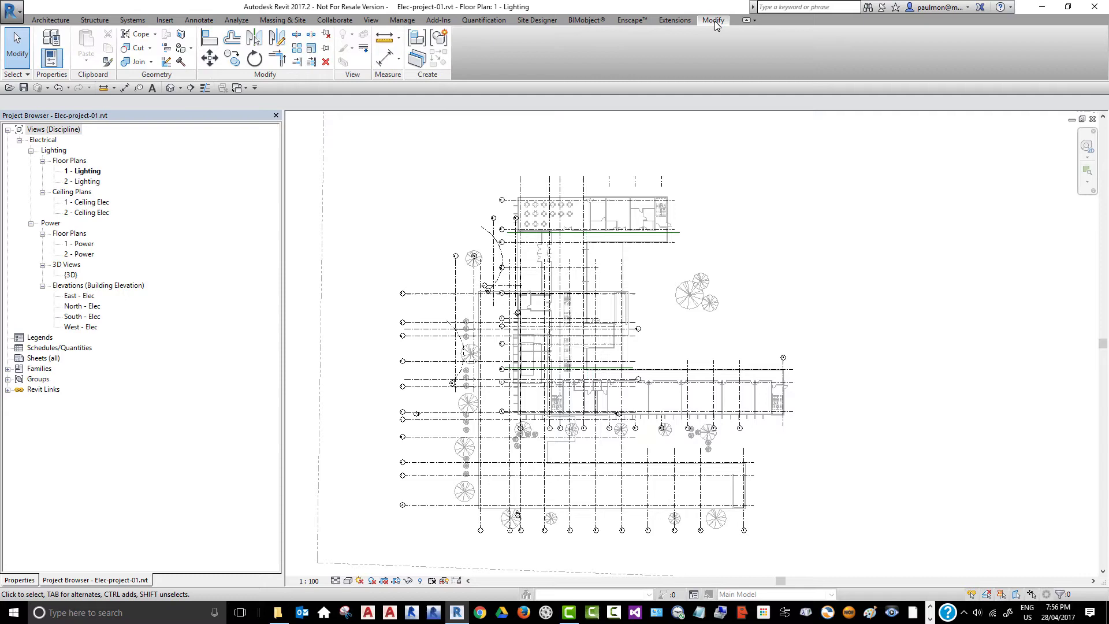
Align the structural link's grid 1 onto the architectural grid 1
left_click(209, 46)
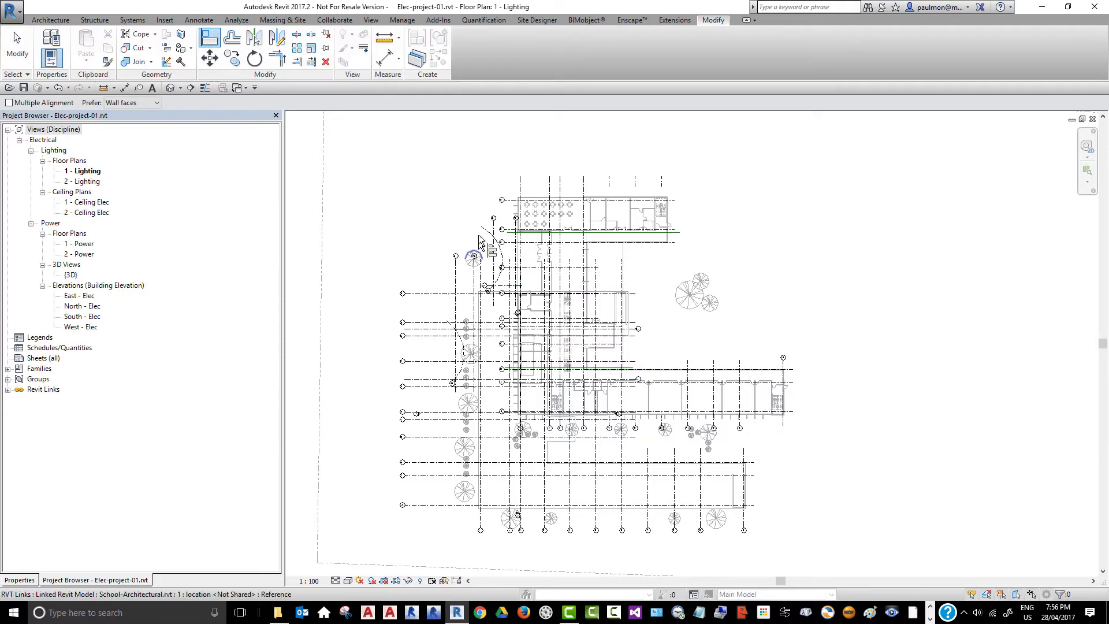
scroll(488, 204, "up", 3)
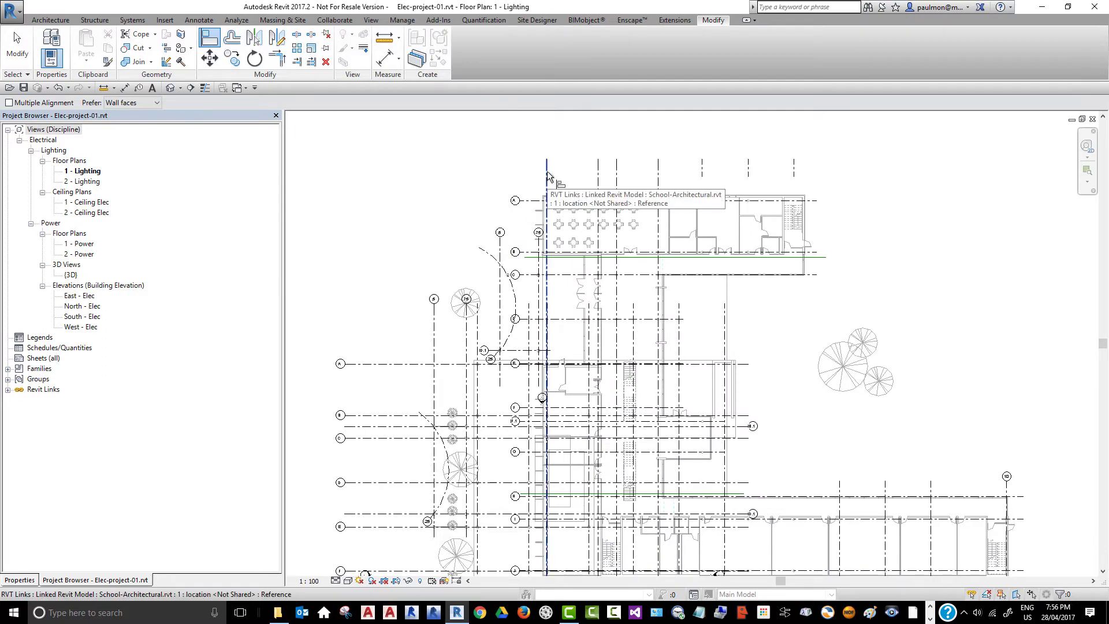
left_click(548, 175)
scroll(499, 150, "down", 4)
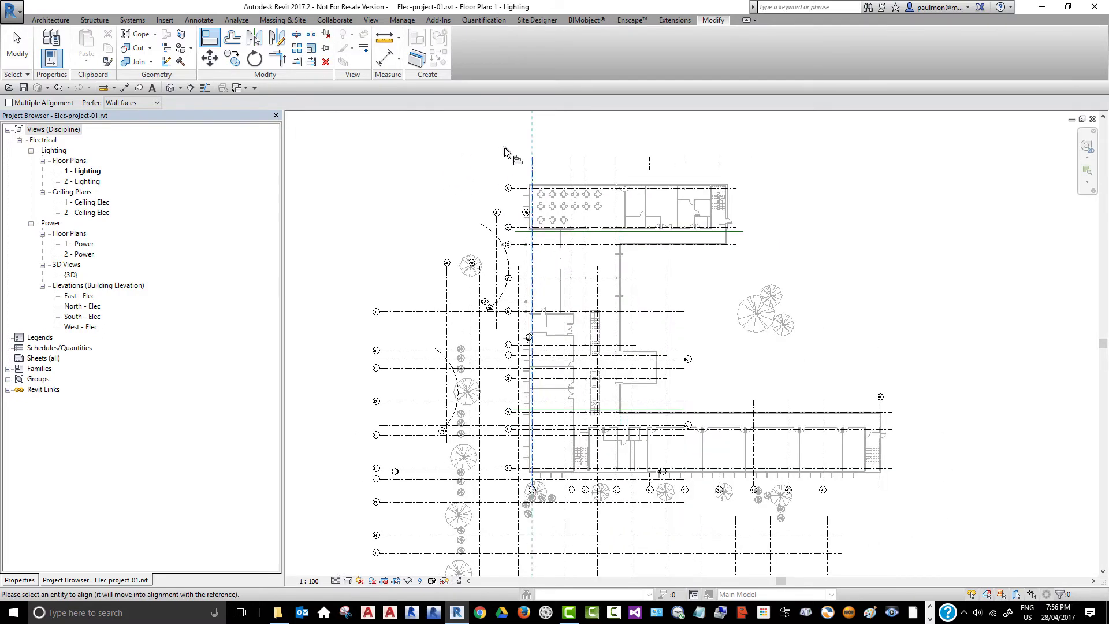
scroll(521, 527, "up", 5)
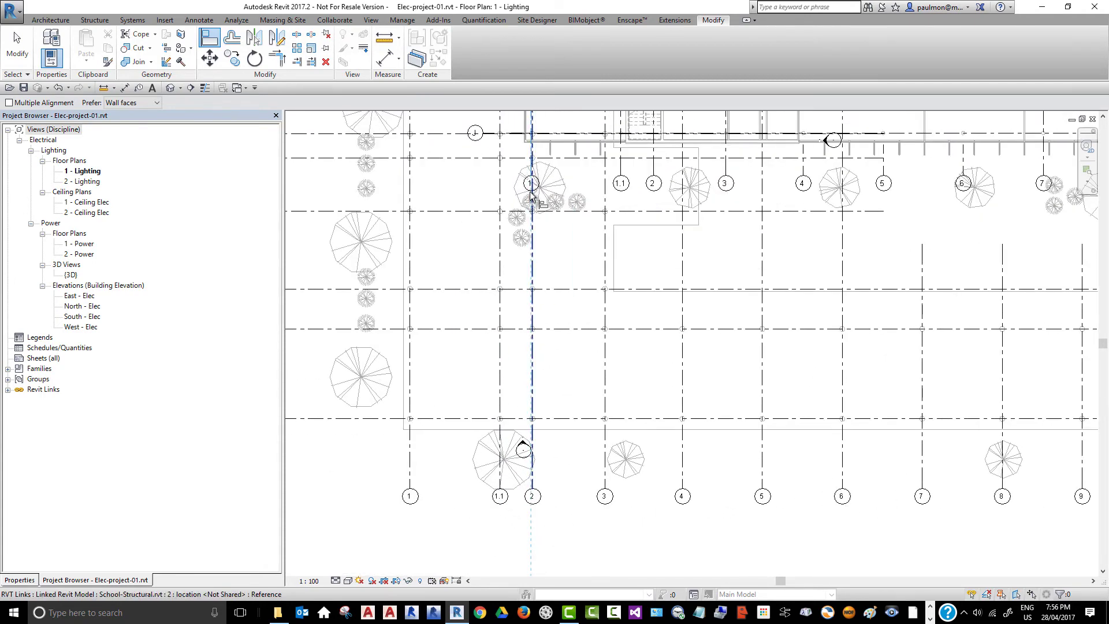
left_click(411, 457)
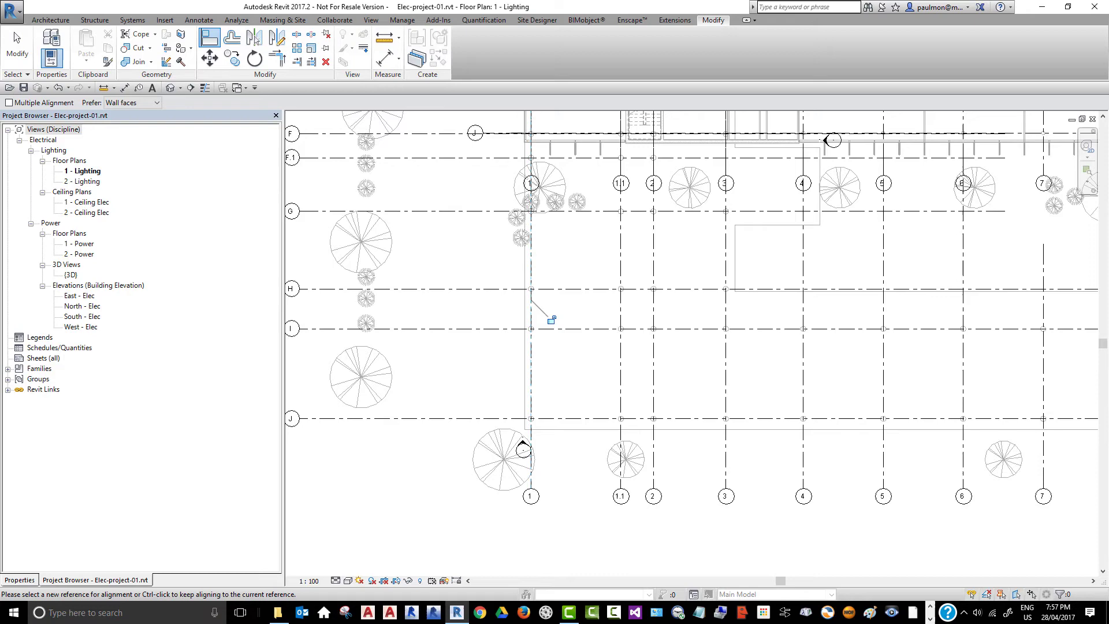
left_click(17, 53)
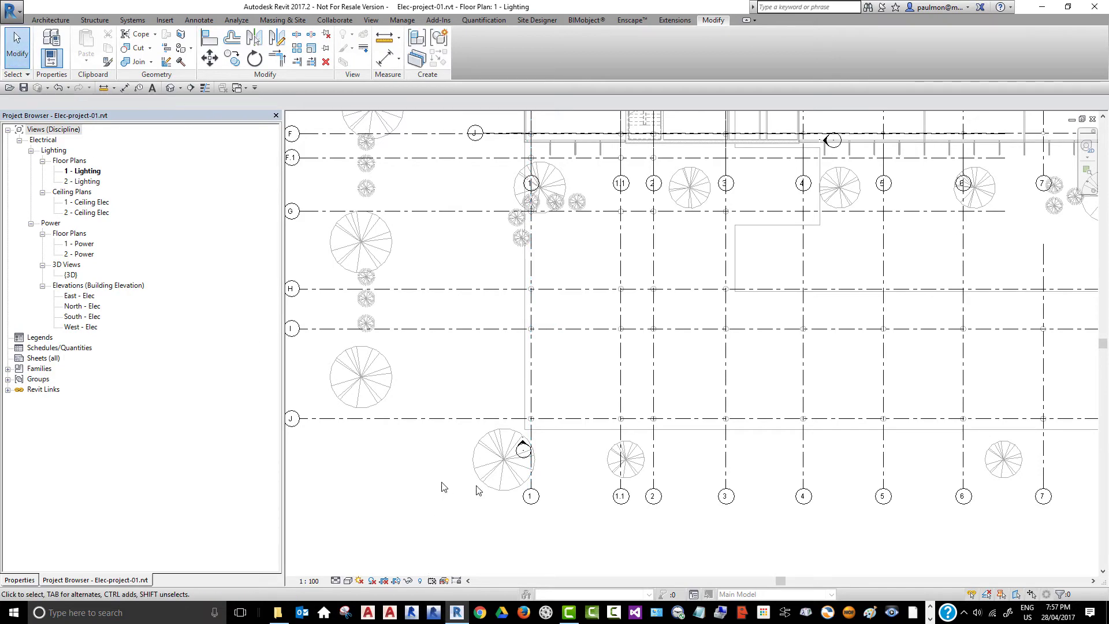
scroll(462, 488, "down", 2)
scroll(518, 491, "down", 3)
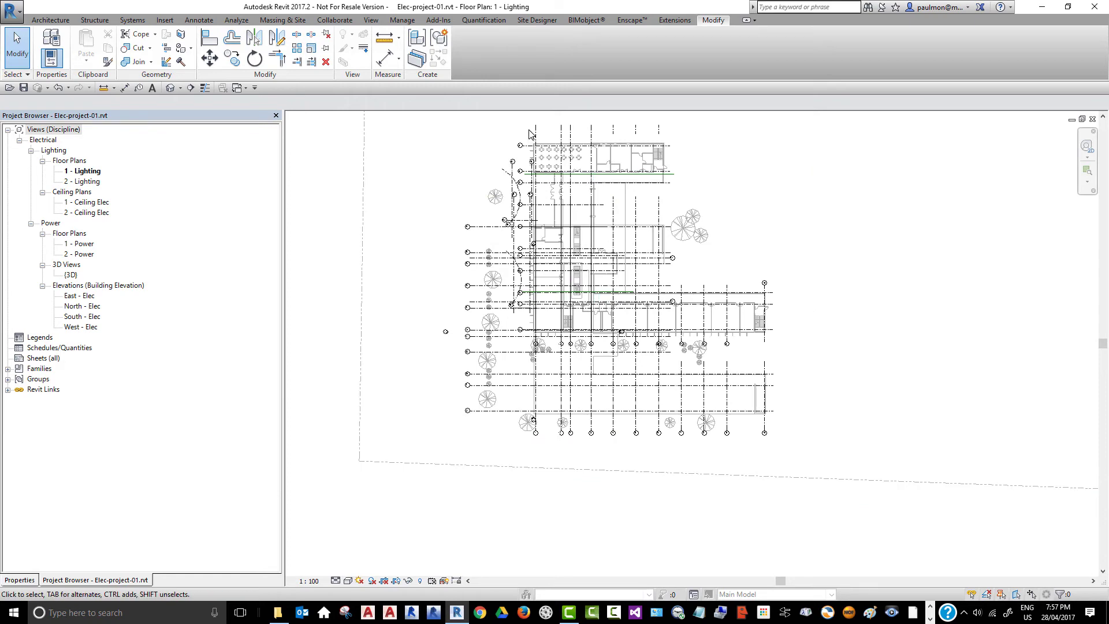
scroll(529, 406, "up", 1)
middle_click_drag(529, 406, 552, 500)
scroll(499, 429, "up", 4)
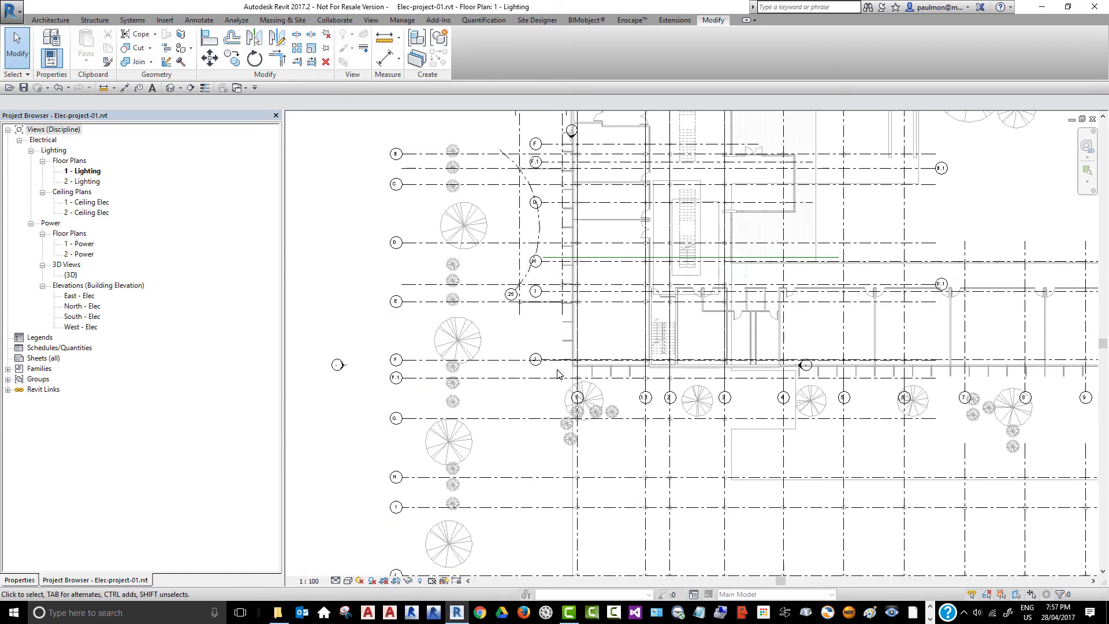
scroll(557, 373, "up", 3)
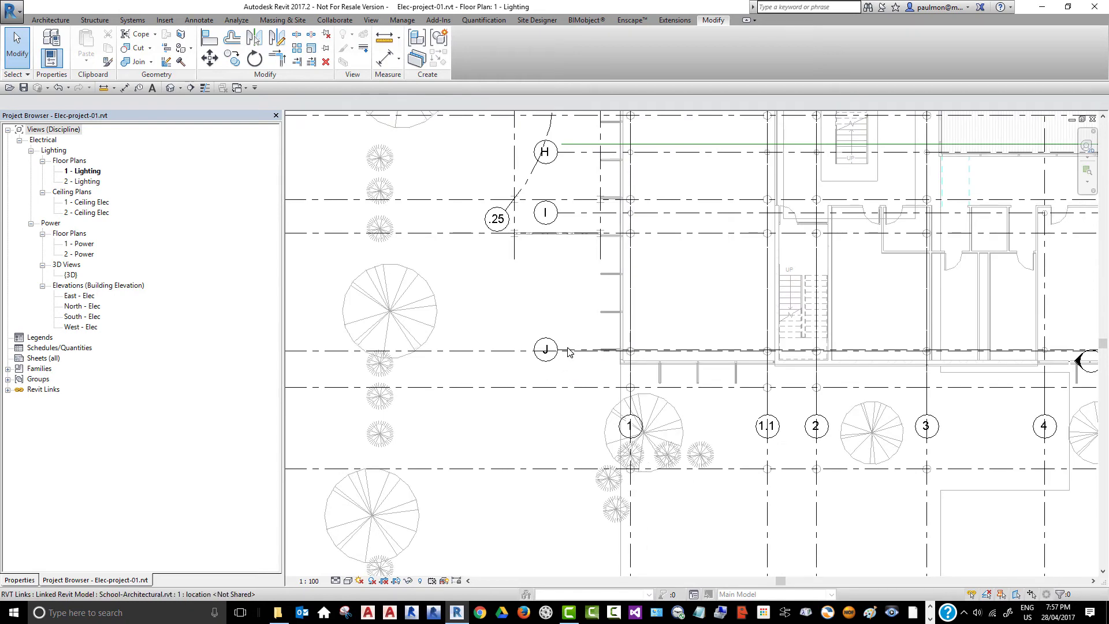
scroll(568, 235, "down", 3)
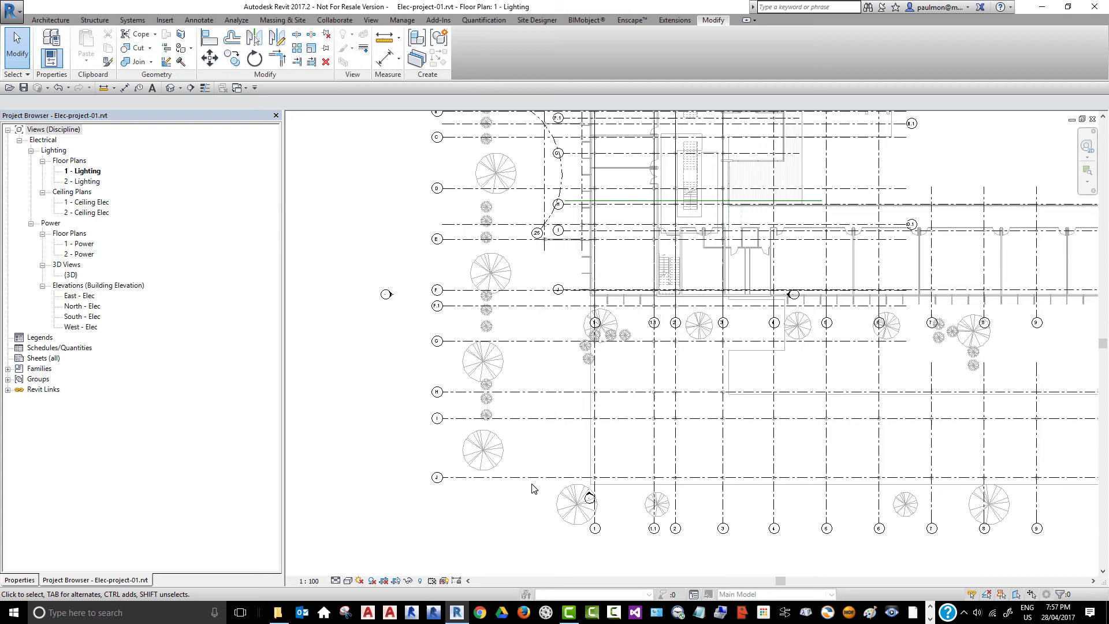
Align the structural link's grid J onto the architectural grid J
left_click(209, 39)
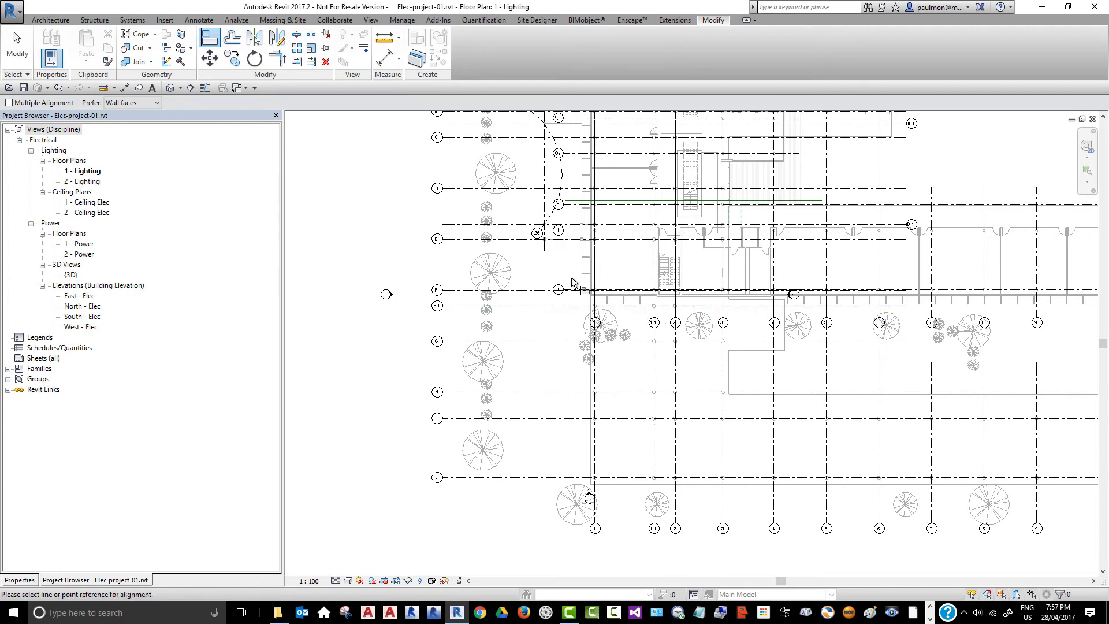
scroll(572, 281, "up", 5)
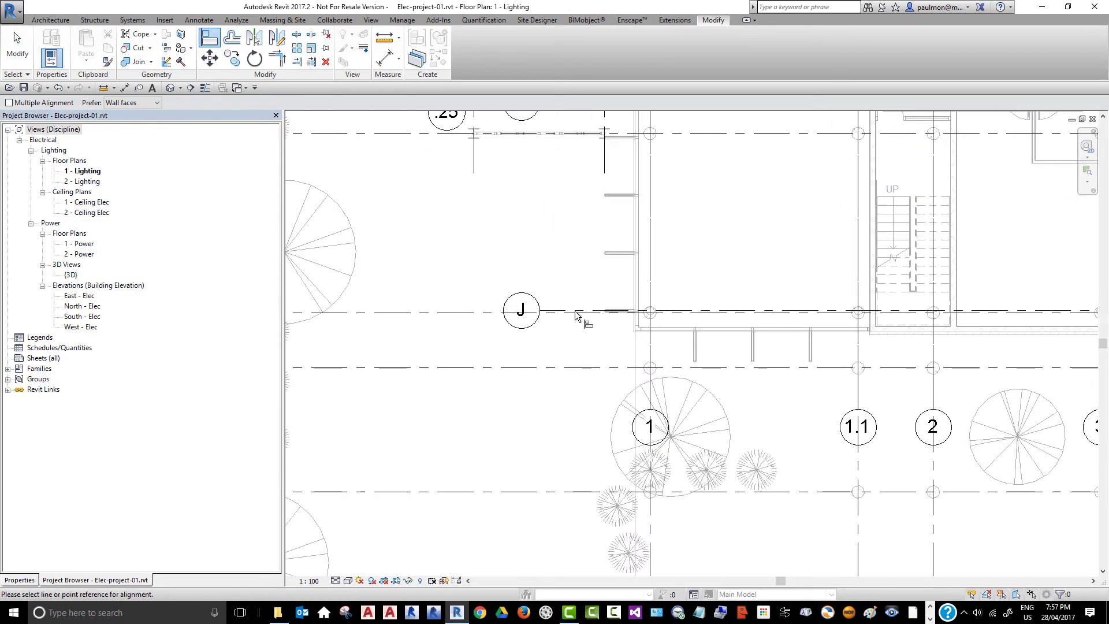
left_click(580, 312)
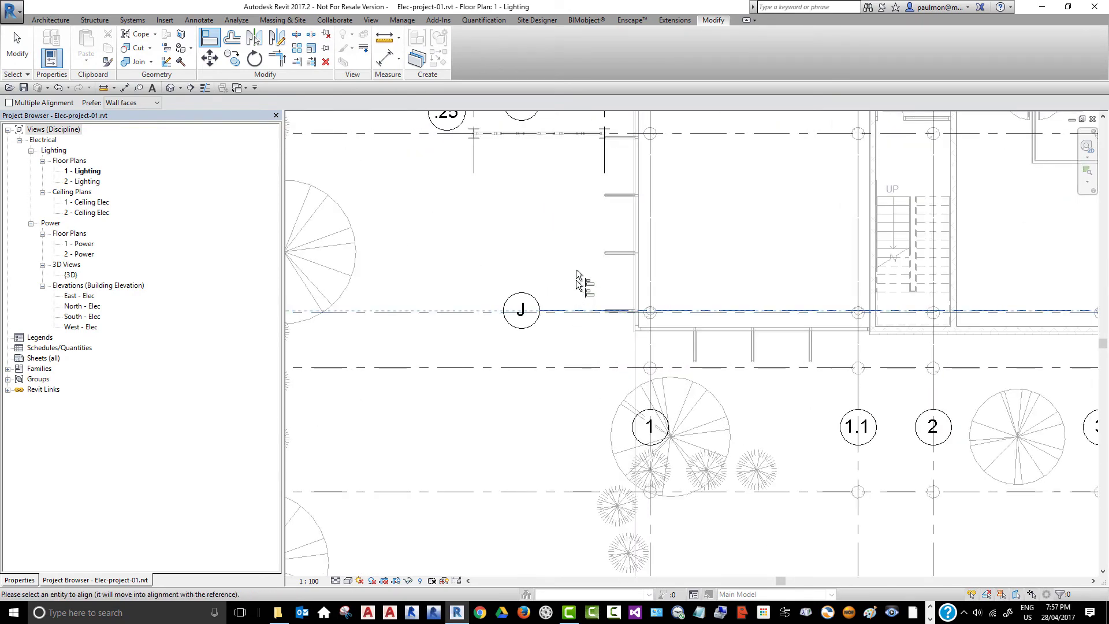
scroll(550, 195, "down", 5)
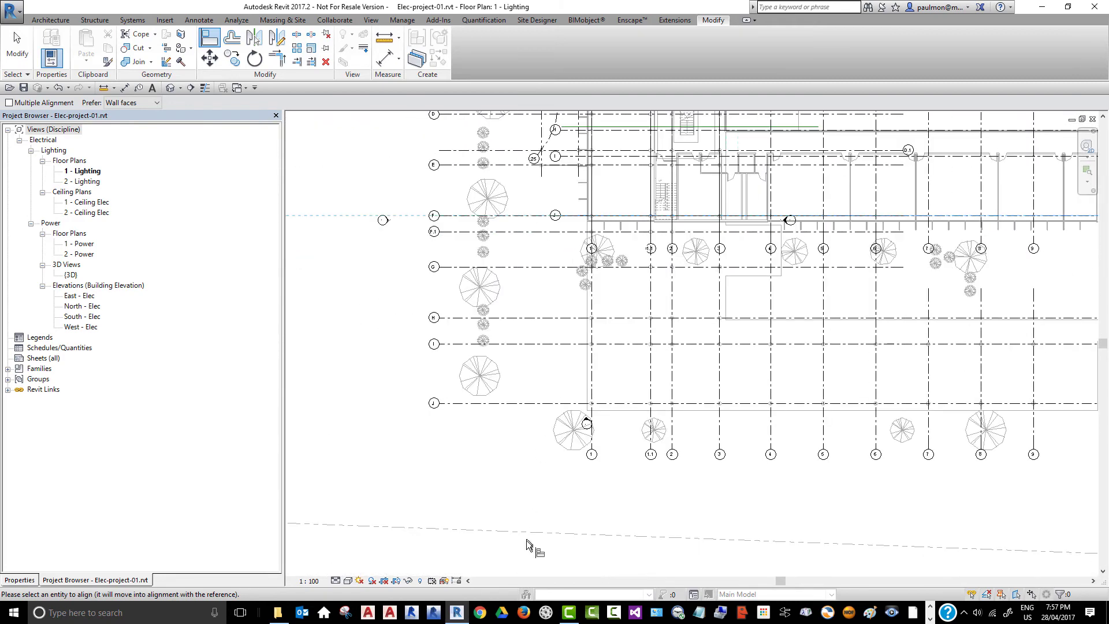
scroll(524, 404, "up", 3)
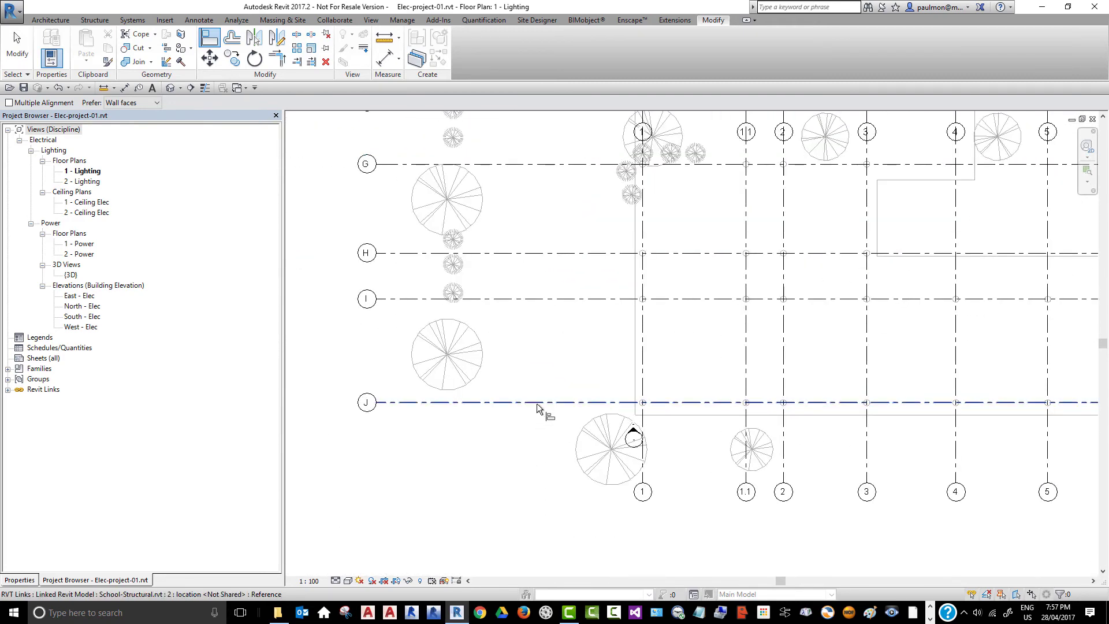
left_click(536, 403)
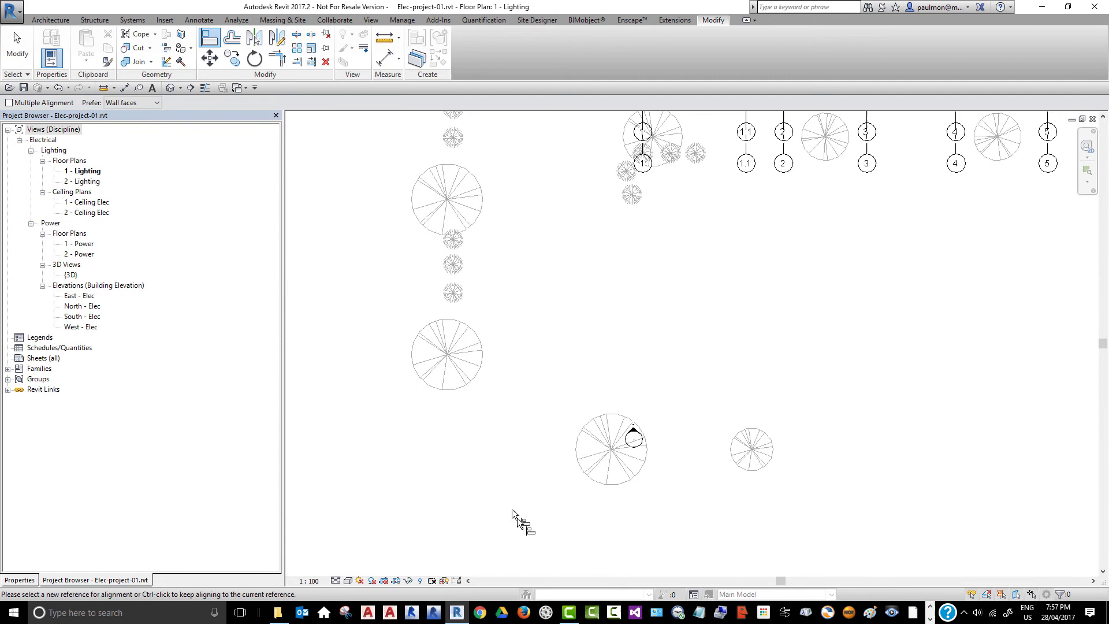
scroll(520, 514, "down", 3)
scroll(583, 299, "up", 4)
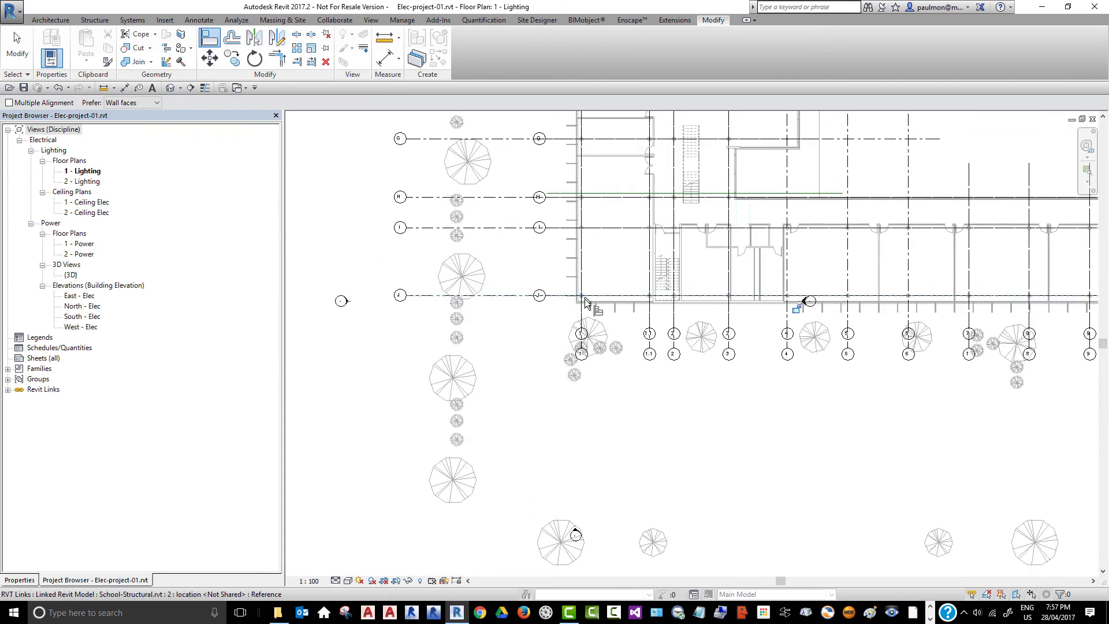
scroll(583, 299, "up", 5)
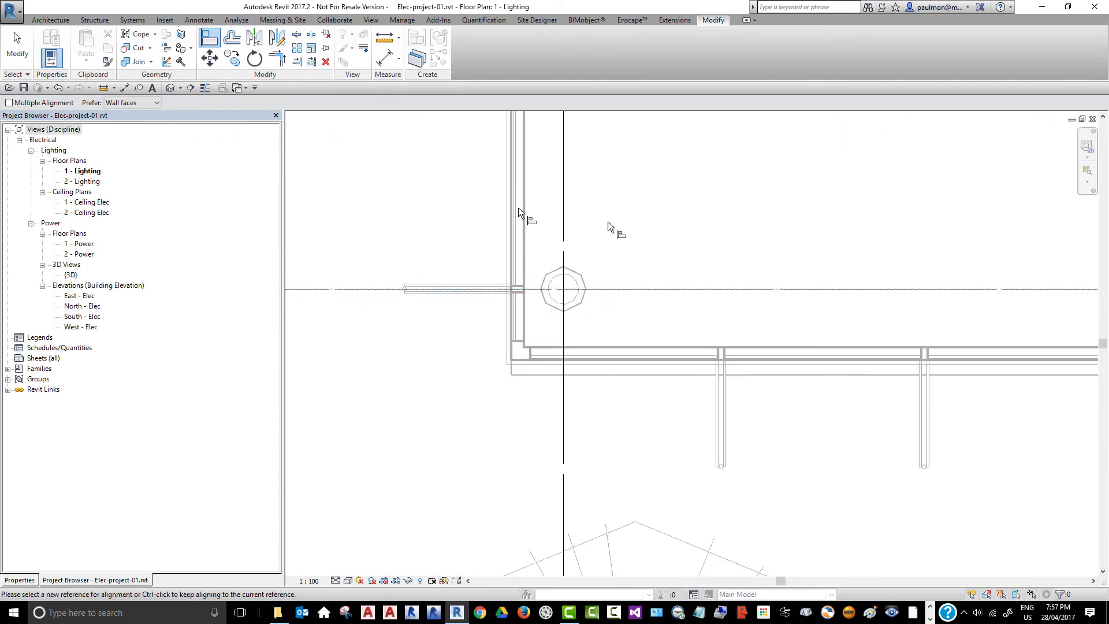
scroll(641, 410, "down", 7)
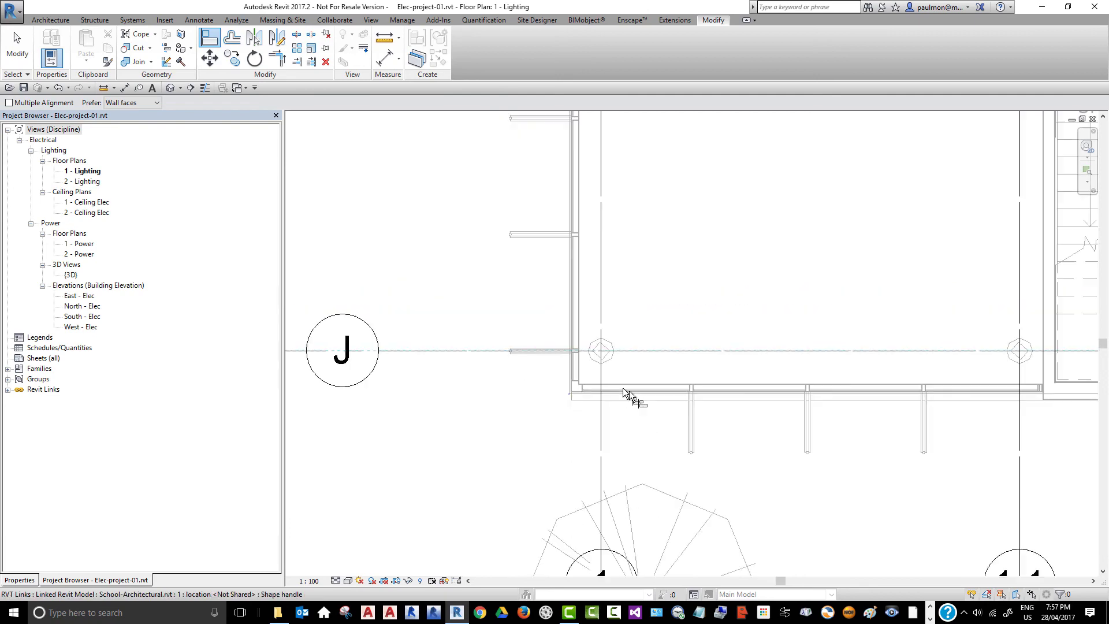
left_click(18, 53)
scroll(704, 376, "down", 3)
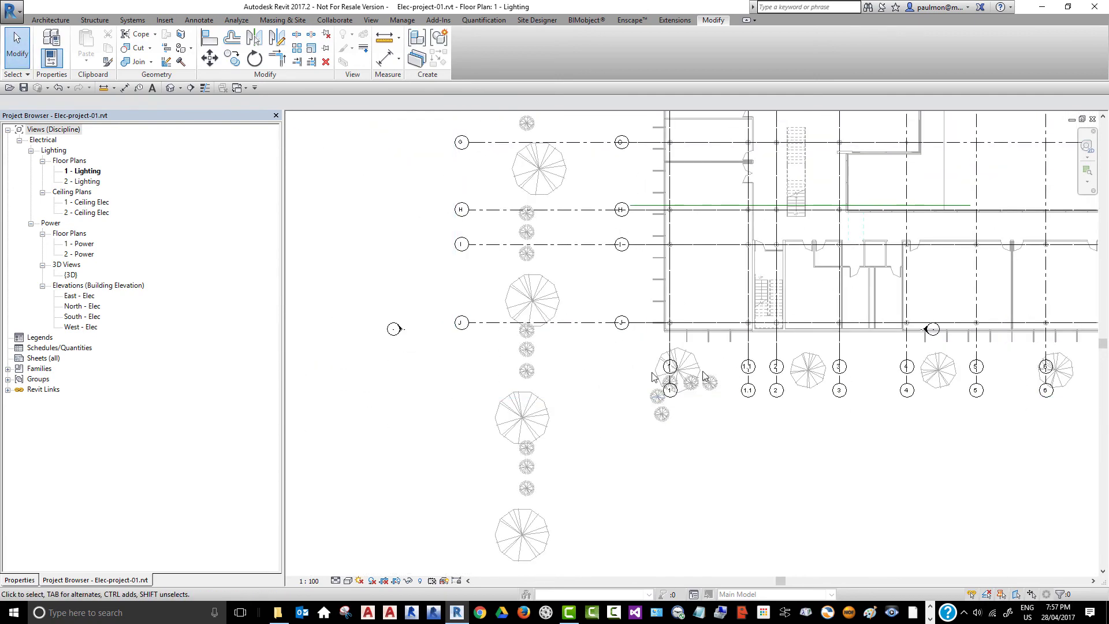
Pin the School-Structural.rvt link in its aligned position
left_click(595, 323)
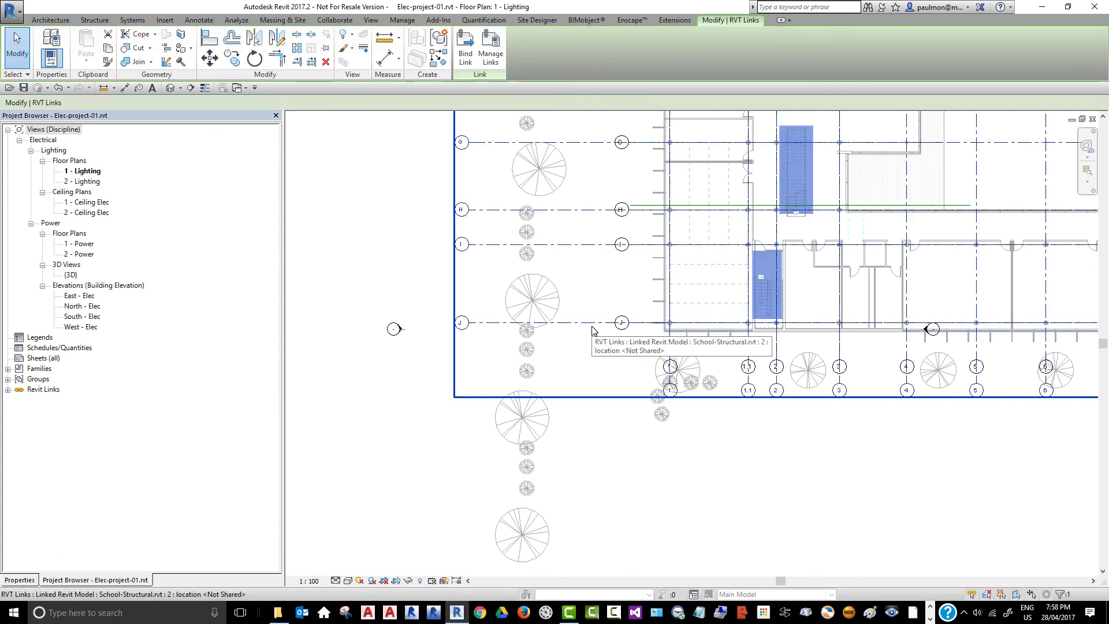
left_click(325, 51)
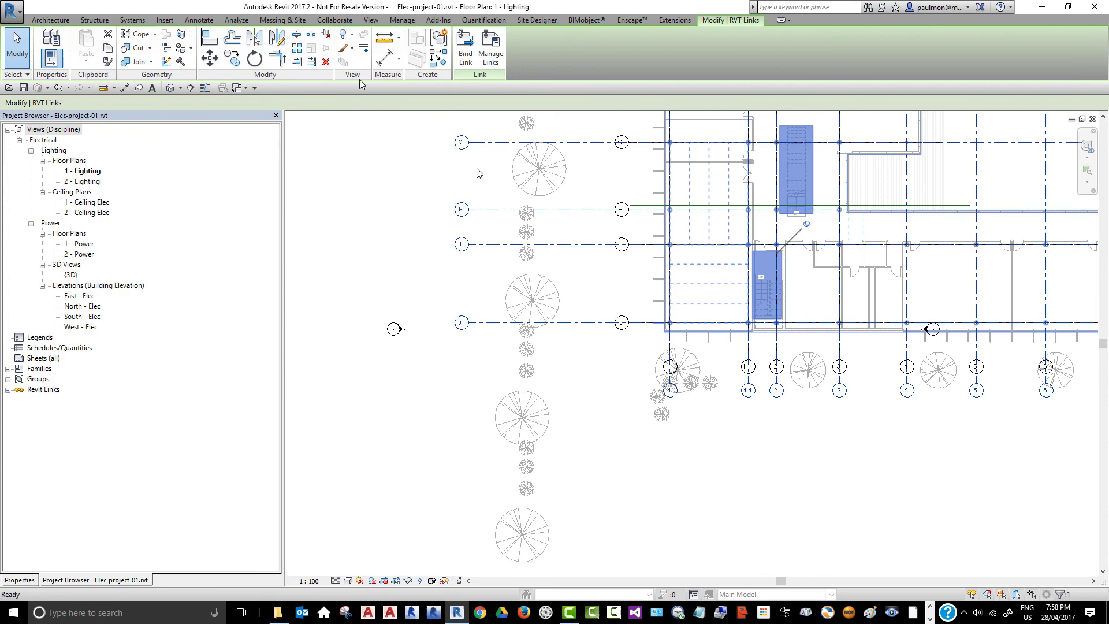